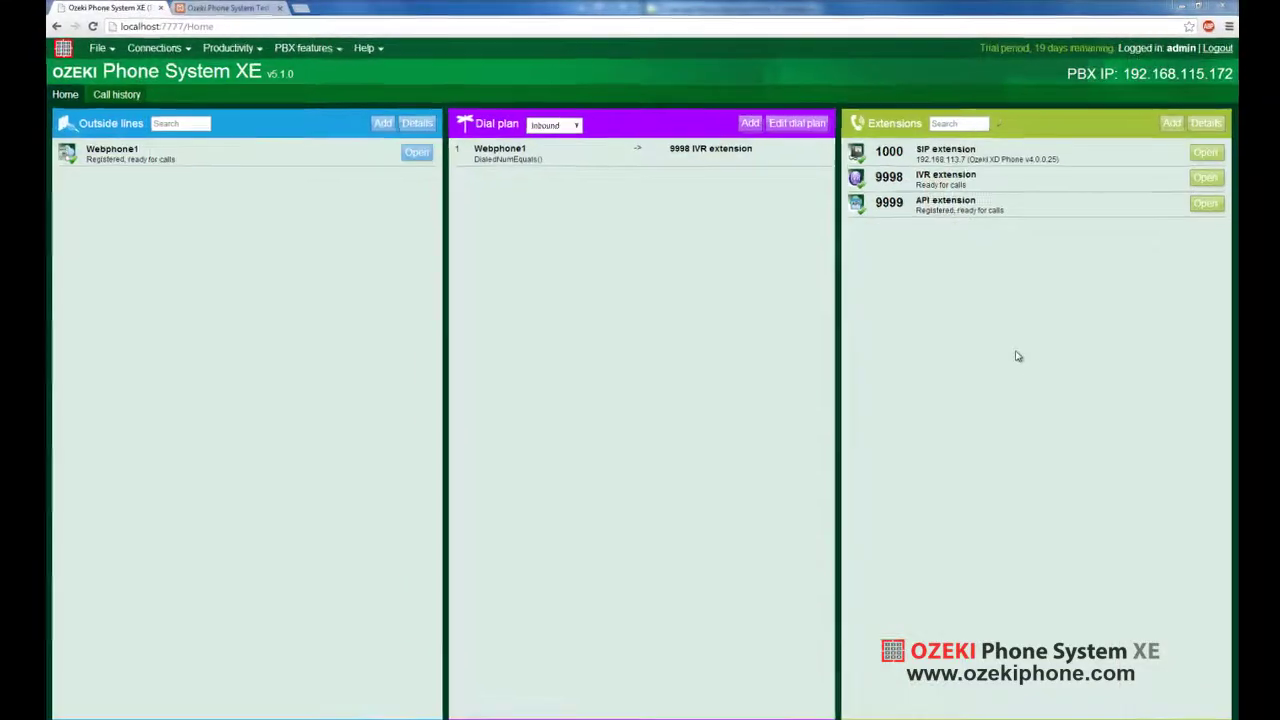
Open IVR extension 9998's configuration and select the Delay/Speak line in its incoming-call OzML script
{"action": "left_click", "coordinate": [1241, 192]}
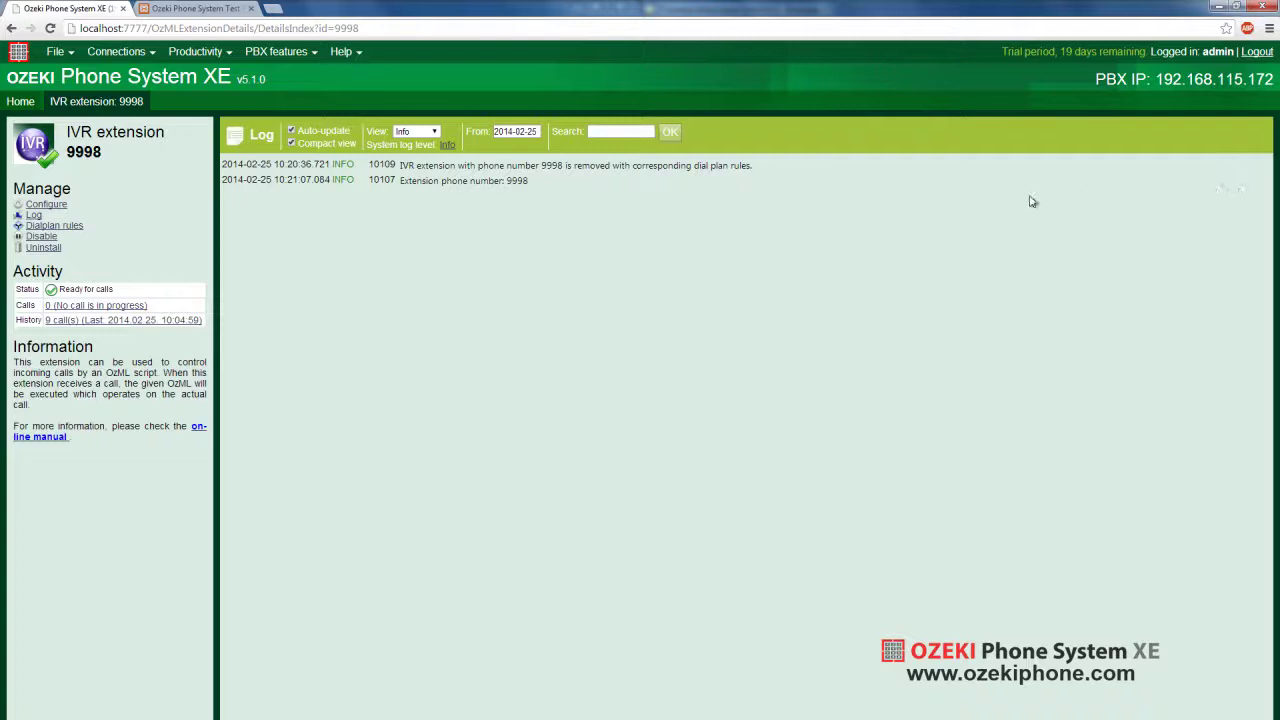
{"action": "left_click", "coordinate": [62, 205]}
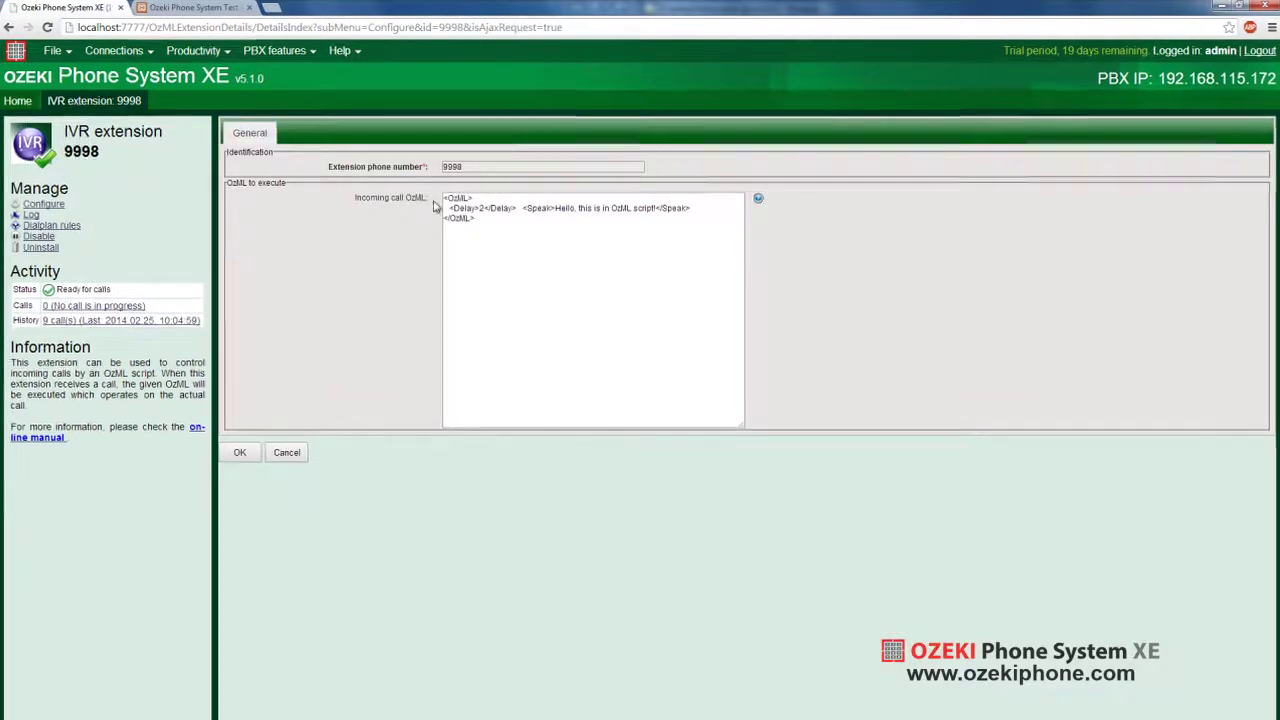
{"action": "left_click_drag", "start_coordinate": [449, 208], "coordinate": [462, 207]}
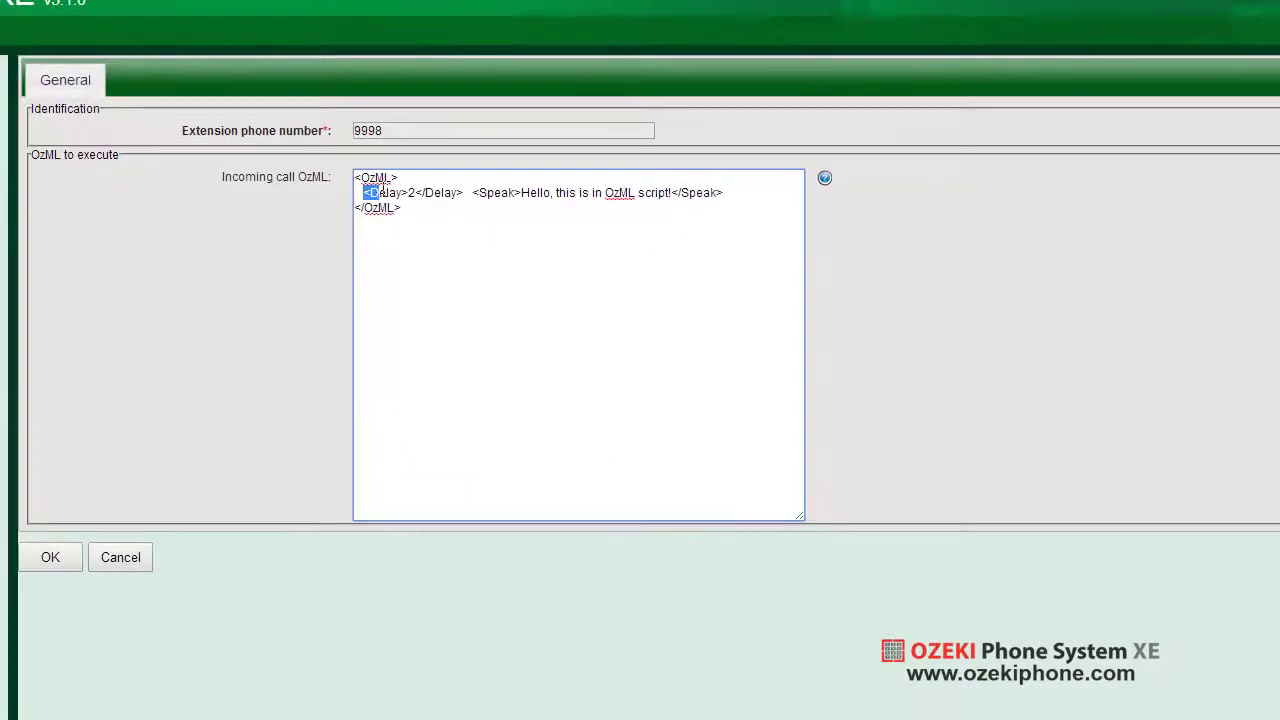
{"action": "left_click_drag", "start_coordinate": [382, 190], "coordinate": [748, 202]}
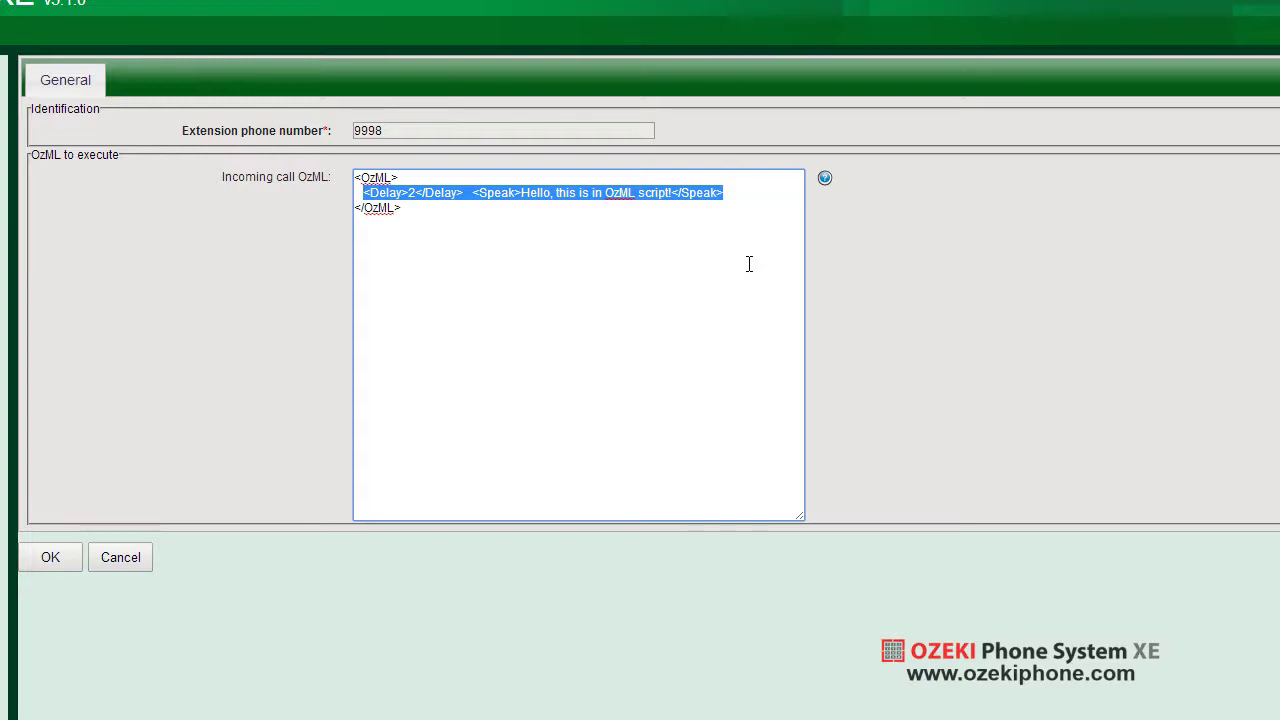
Replace the Delay/Speak line with a UserInput menu: 1 sends SMS, 2 does nothing, 3 transfers to 101
{"action": "key", "text": "Delete"}
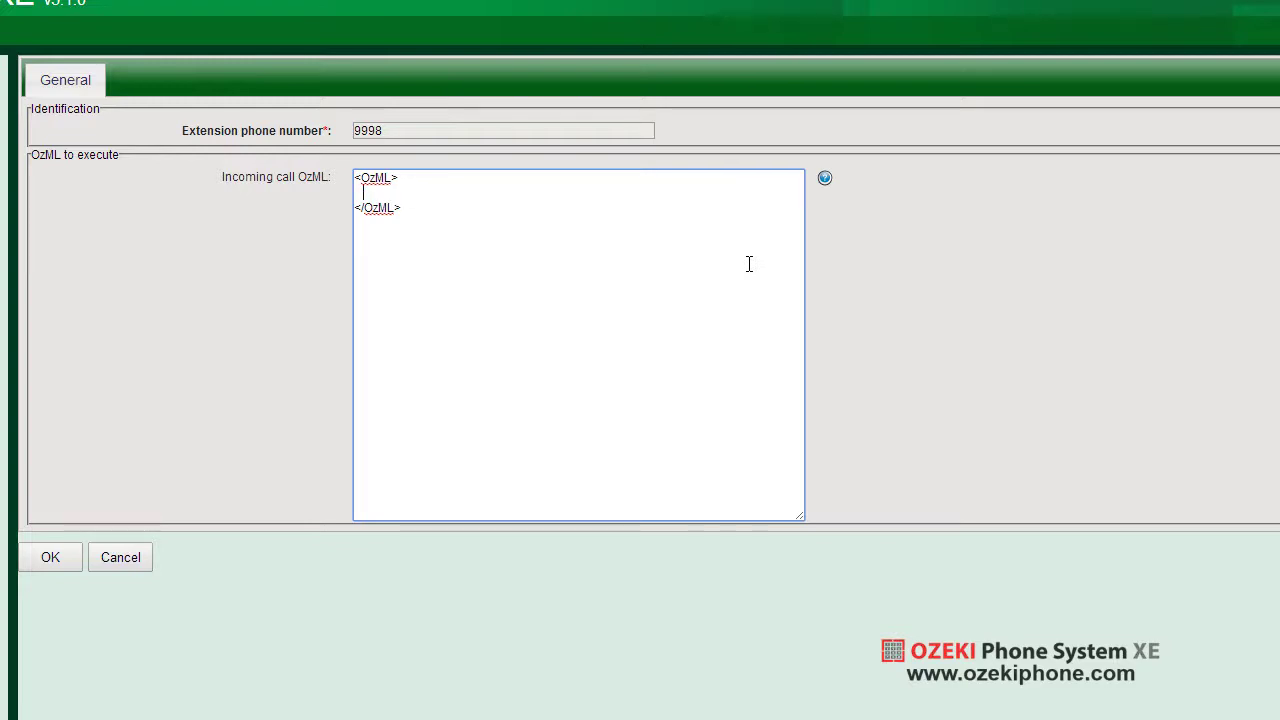
{"action": "key", "text": "BackSpace"}
{"action": "type", "text": "<UserInput timeout=\"10\" repeat=\"true\">     </UserInput>"}
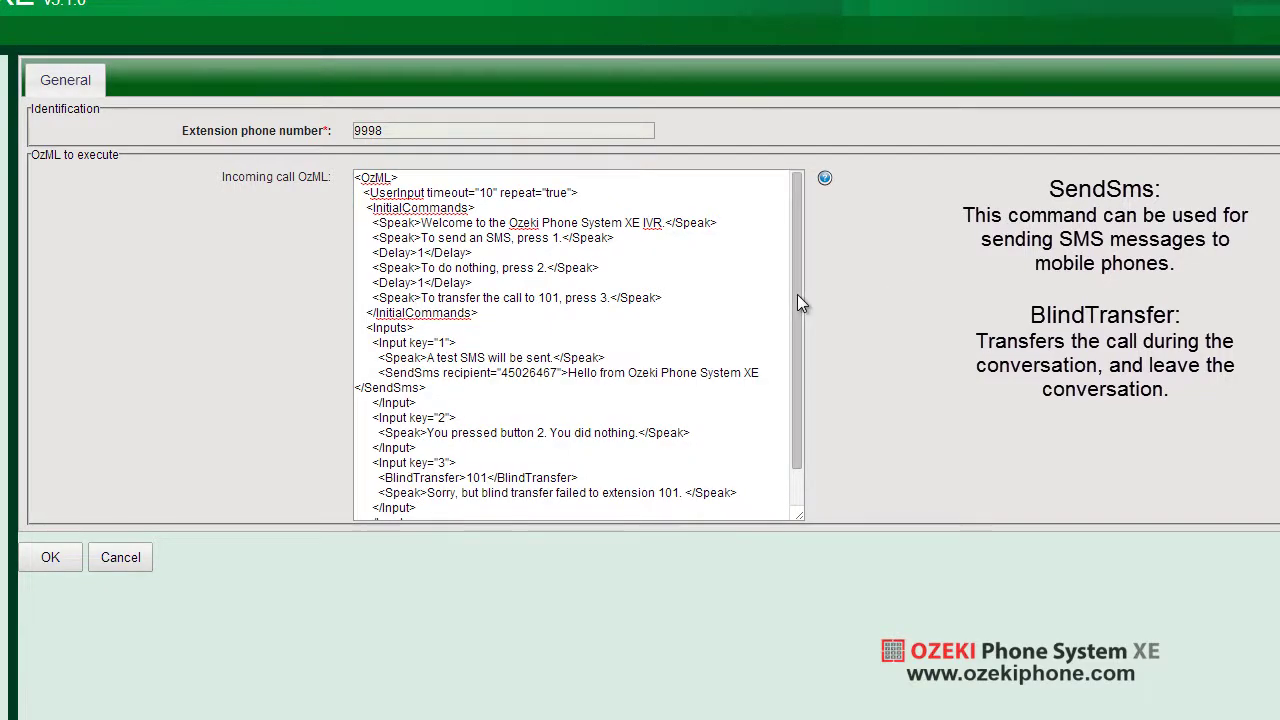
Scroll the OzML box to check the new menu script's closing tags
{"action": "left_click_drag", "start_coordinate": [797, 294], "coordinate": [806, 256]}
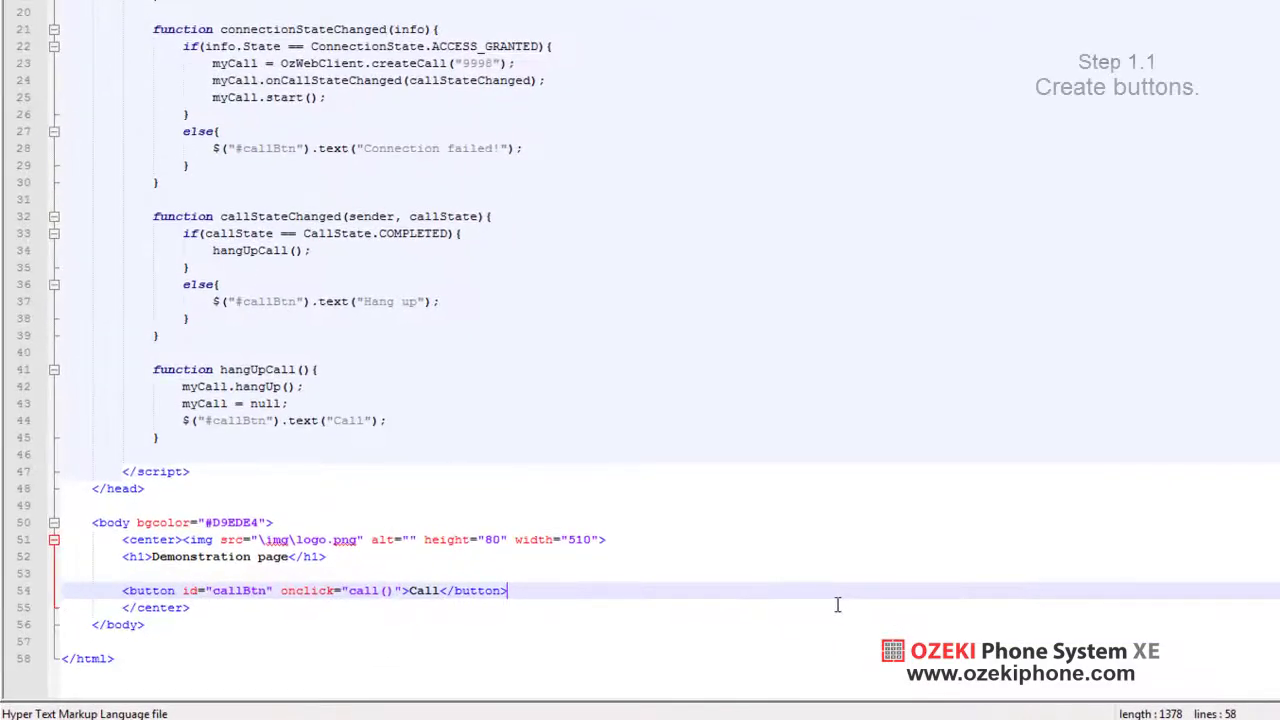
Add a <div> holding buttons Btn1–Btn3 below the Call button
{"action": "key", "text": "Return"}
{"action": "type", "text": "<div>"}
{"action": "key", "text": "Return"}
{"action": "type", "text": "</div>"}
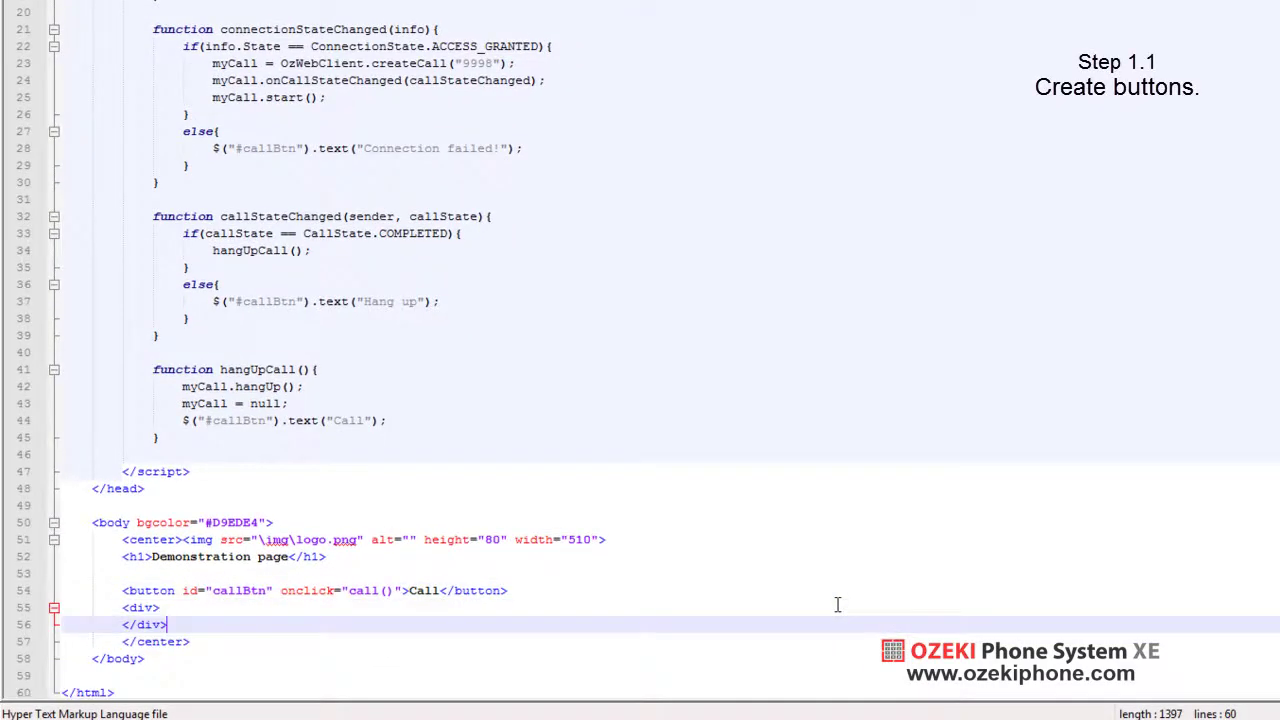
{"action": "key", "text": "Up"}
{"action": "key", "text": "End"}
{"action": "key", "text": "Return"}
{"action": "key", "text": "Tab"}
{"action": "type", "text": "<button id=\"Btn1\" >1</button> \t\t\t<button id=\"Btn2\" >2</button> \t\t\t<button id=\"Btn3\" >3</button>"}
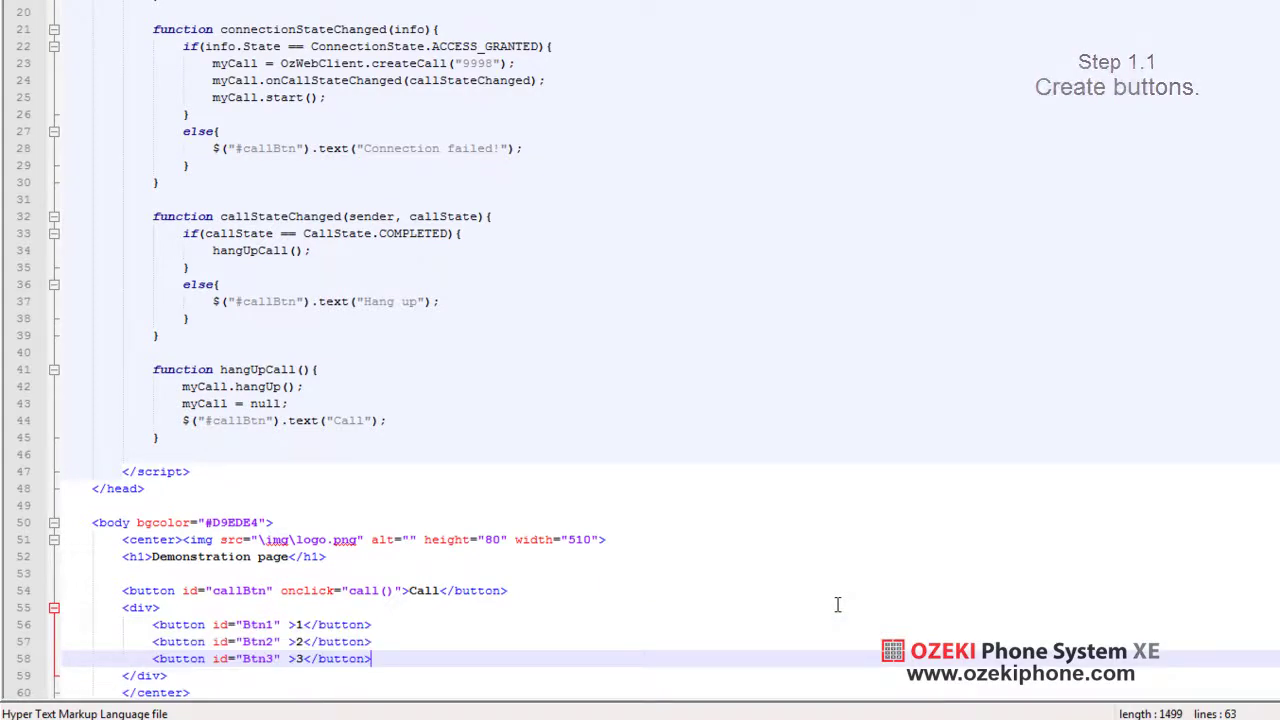
Insert empty mouseDown and mouseUp functions after hangUpCall, before the closing script tag
{"action": "key", "text": "Up"}
{"action": "key", "text": "Up"}
{"action": "key", "text": "Up"}
{"action": "key", "text": "Up"}
{"action": "key", "text": "Up"}
{"action": "key", "text": "Up"}
{"action": "key", "text": "Up"}
{"action": "key", "text": "Up"}
{"action": "key", "text": "Up"}
{"action": "key", "text": "Up"}
{"action": "key", "text": "Up"}
{"action": "key", "text": "Up"}
{"action": "key", "text": "Up"}
{"action": "key", "text": "End"}
{"action": "key", "text": "Return"}
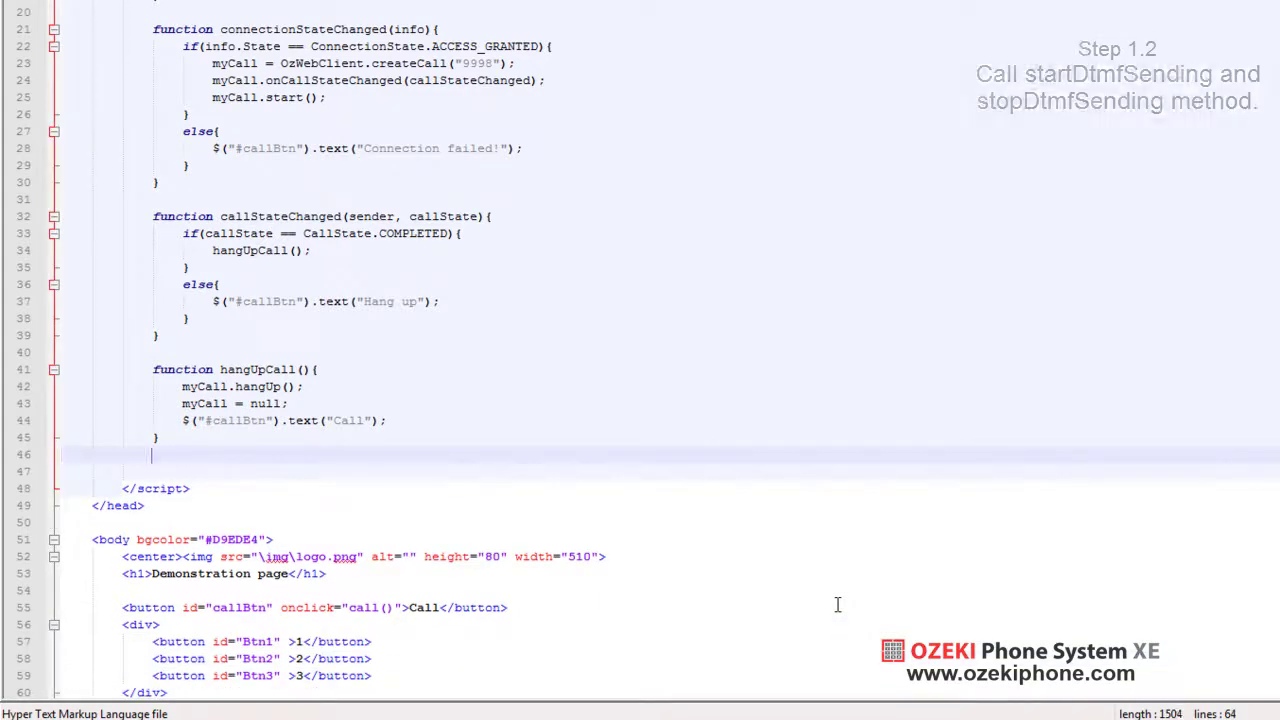
{"action": "key", "text": "Return"}
{"action": "type", "text": "function mouseDown(dtmf){  }"}
{"action": "key", "text": "shift+Tab"}
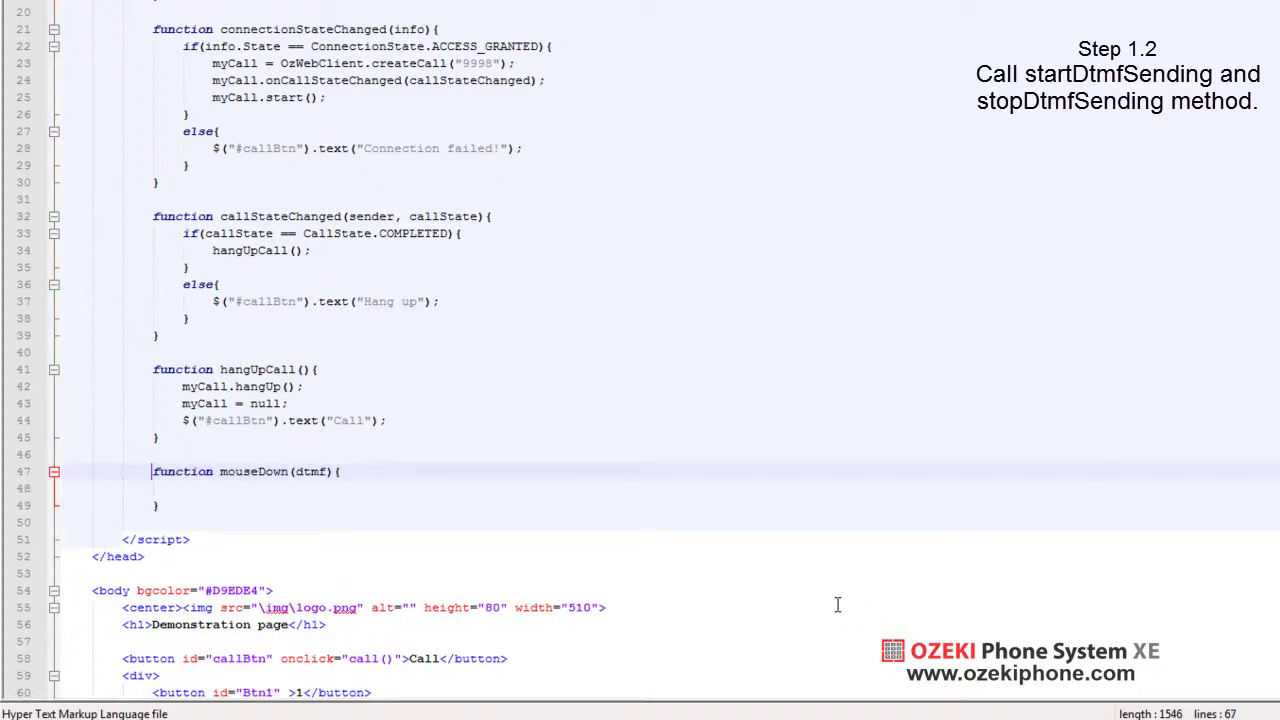
{"action": "key", "text": "Down"}
{"action": "key", "text": "Down"}
{"action": "type", "text": "function mouseUp(dtmf){  }"}
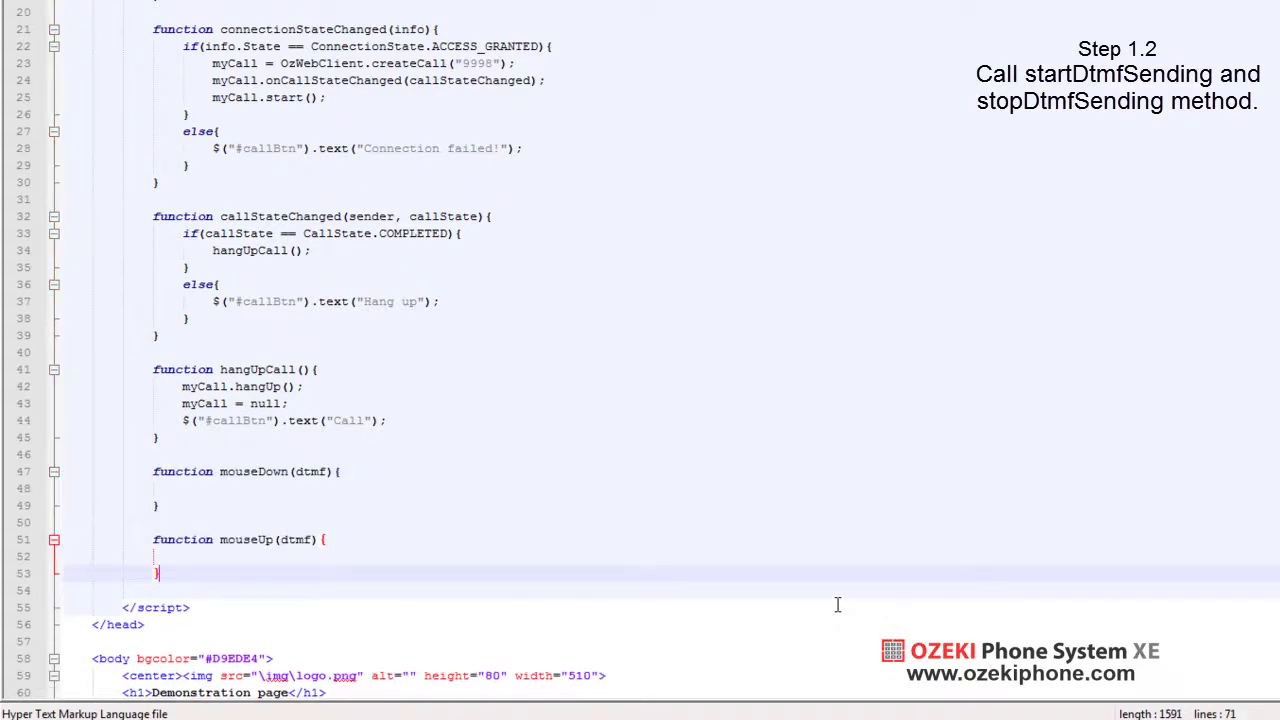
Make mouseDown call myCall.startDtmfSending and mouseUp call stopDtmfSending
{"action": "key", "text": "Up"}
{"action": "key", "text": "Up"}
{"action": "key", "text": "Up"}
{"action": "key", "text": "Up"}
{"action": "key", "text": "Up"}
{"action": "type", "text": "if(myCall)     myCall.startDtmfSending(dtmf);"}
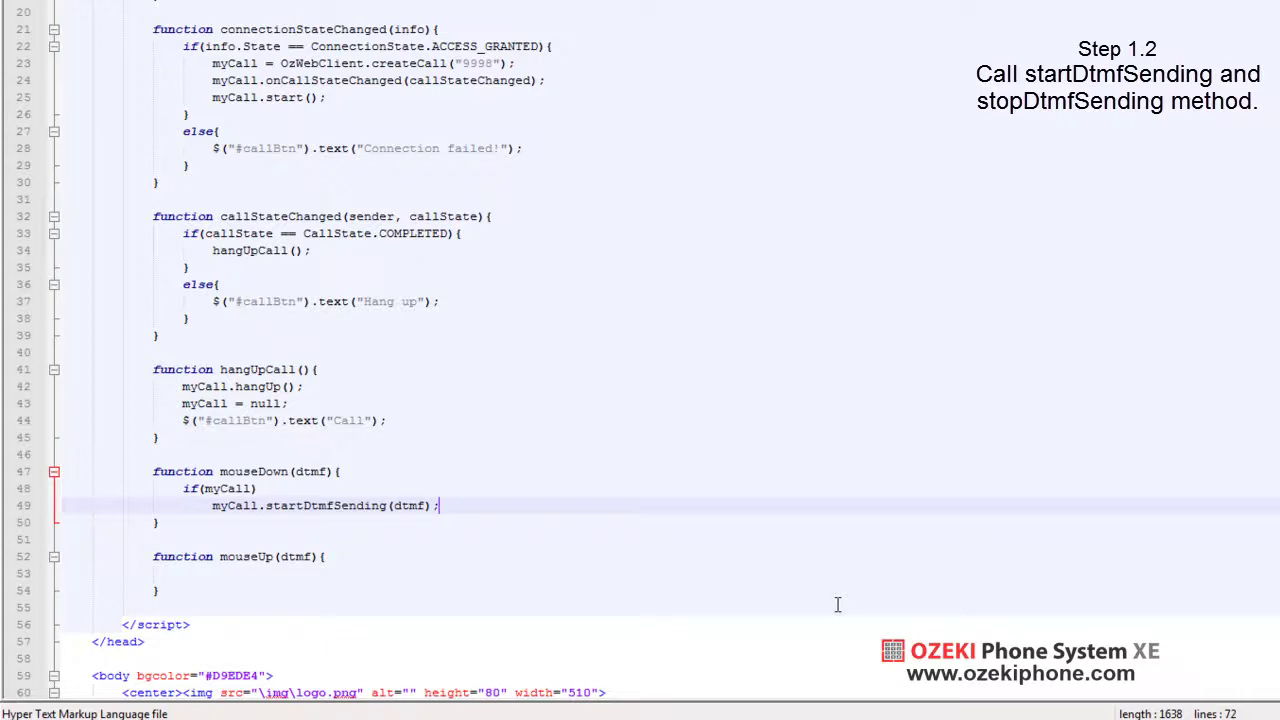
{"action": "key", "text": "Down"}
{"action": "key", "text": "Down"}
{"action": "key", "text": "Down"}
{"action": "key", "text": "Down"}
{"action": "type", "text": "if(myCall) \tmyCall.stopDtmfSending(dtmf);"}
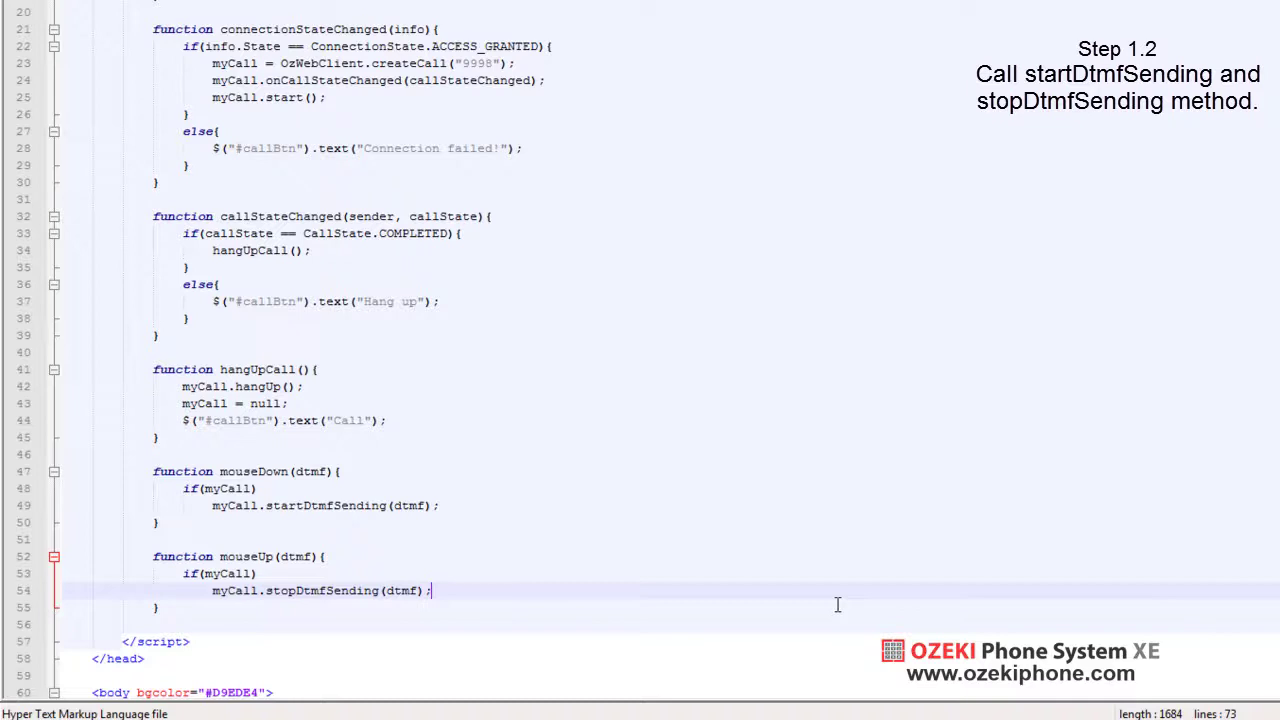
Give Btn1–Btn3 onmousedown/onmouseup handlers passing each button's own digit
{"action": "scroll", "coordinate": [838, 604], "scroll_direction": "down", "scroll_amount": 5}
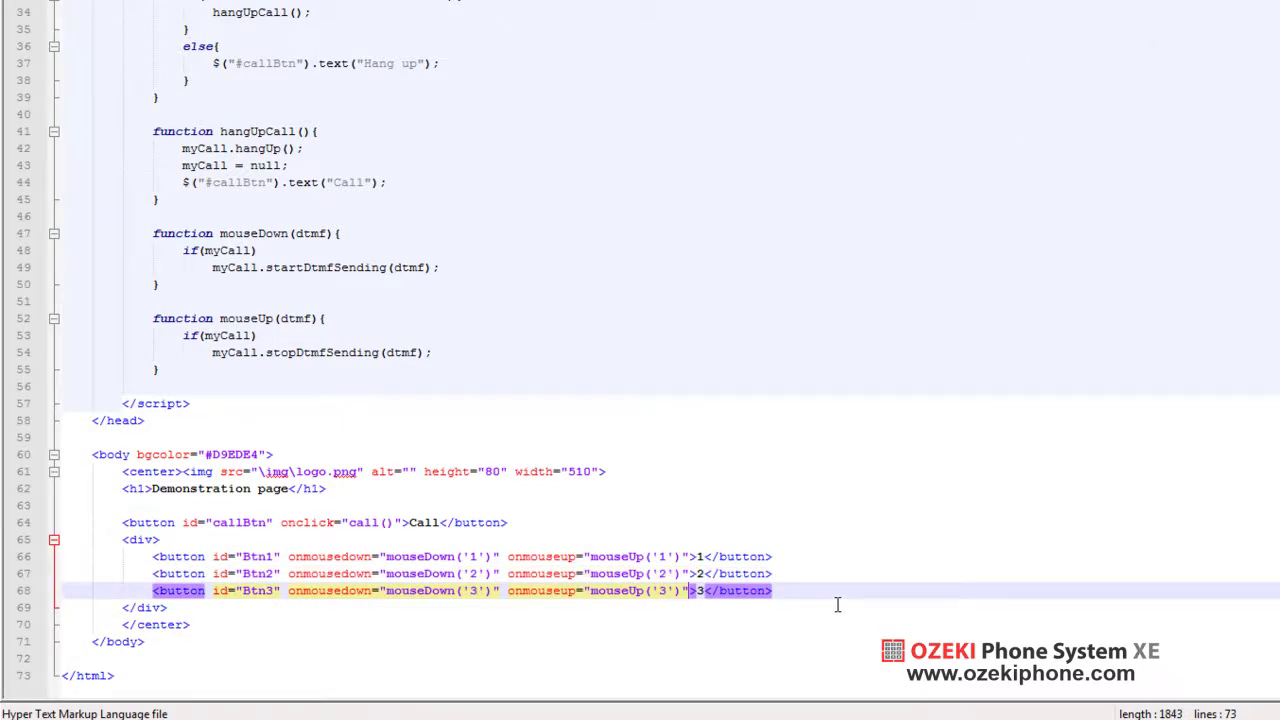
{"action": "left_click", "coordinate": [838, 604]}
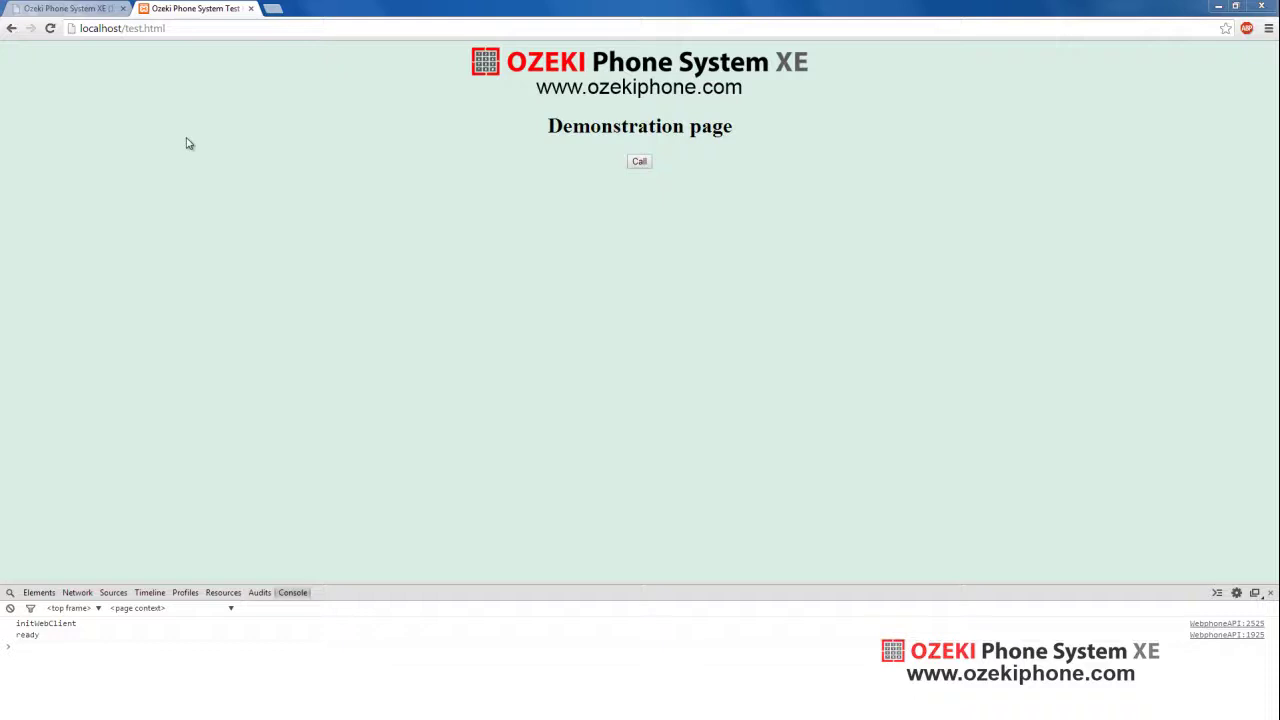
Reload localhost/test.html, call 9998, send digit 2 from the keypad, then hang up
{"action": "left_click", "coordinate": [50, 28]}
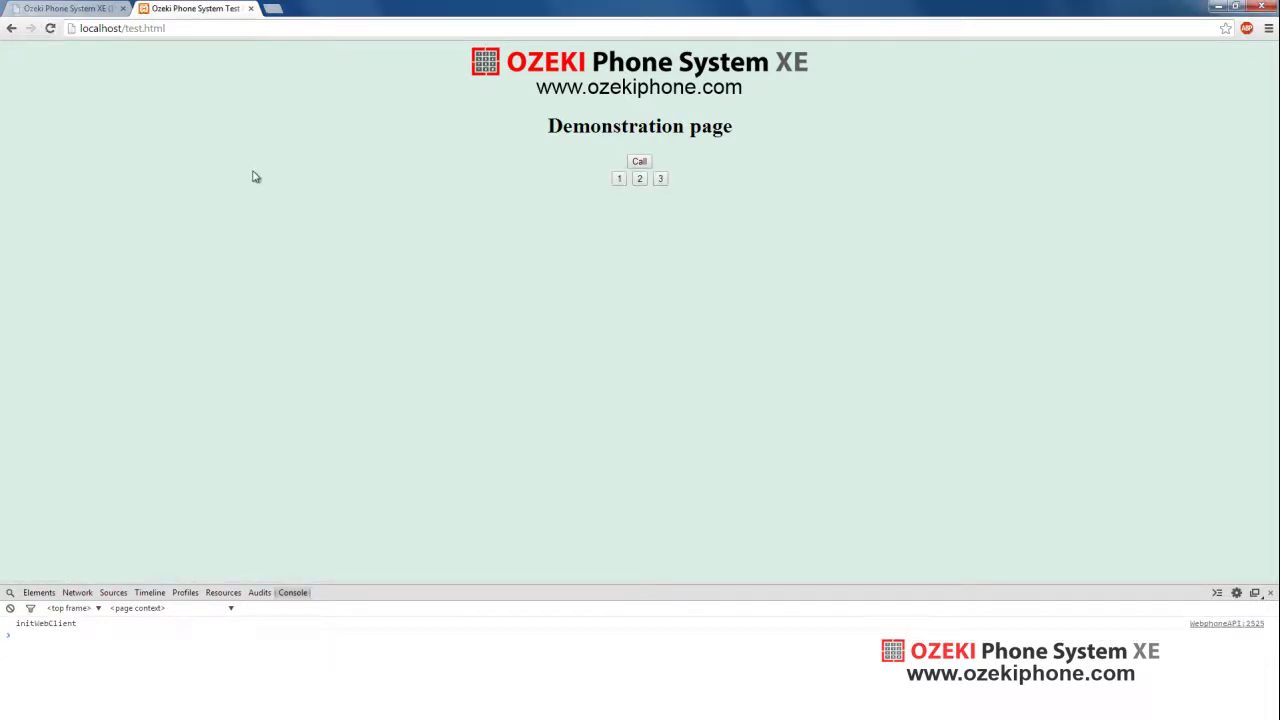
{"action": "left_click", "coordinate": [638, 162]}
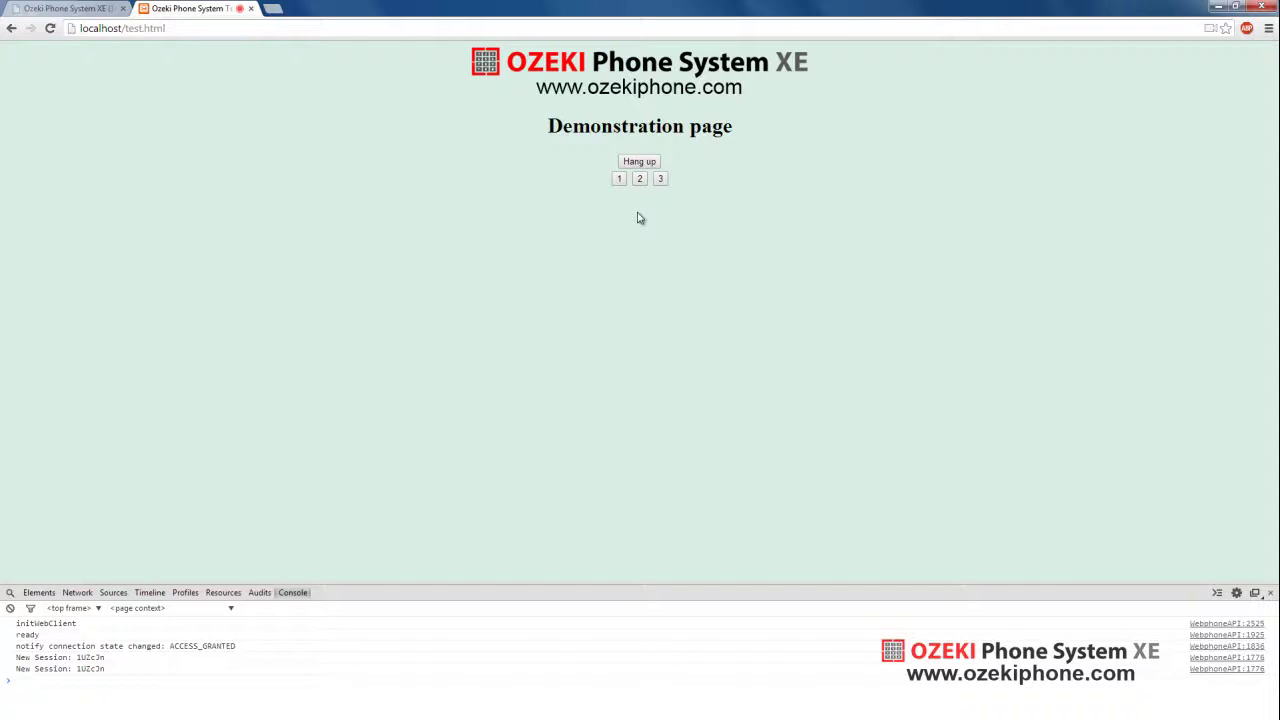
{"action": "left_click", "coordinate": [640, 181]}
{"action": "left_click", "coordinate": [650, 163]}
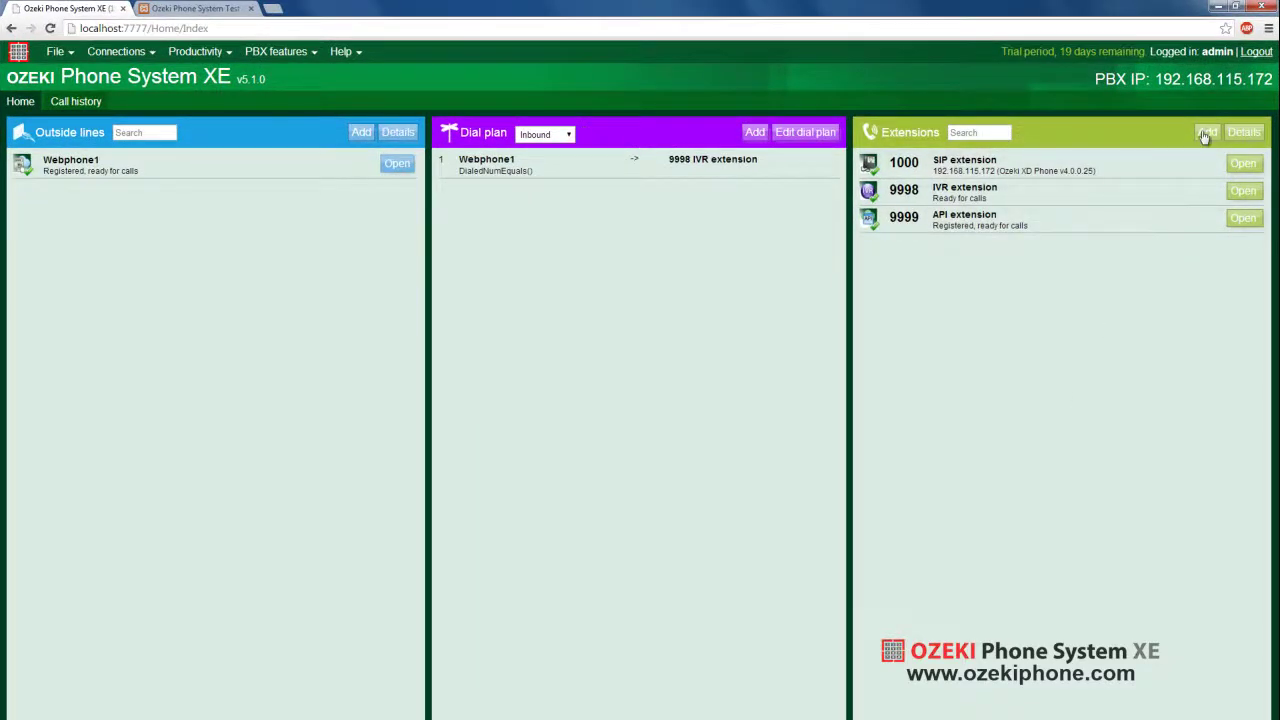
Add a new extension and choose to install a Webphone extension
{"action": "left_click", "coordinate": [1206, 132]}
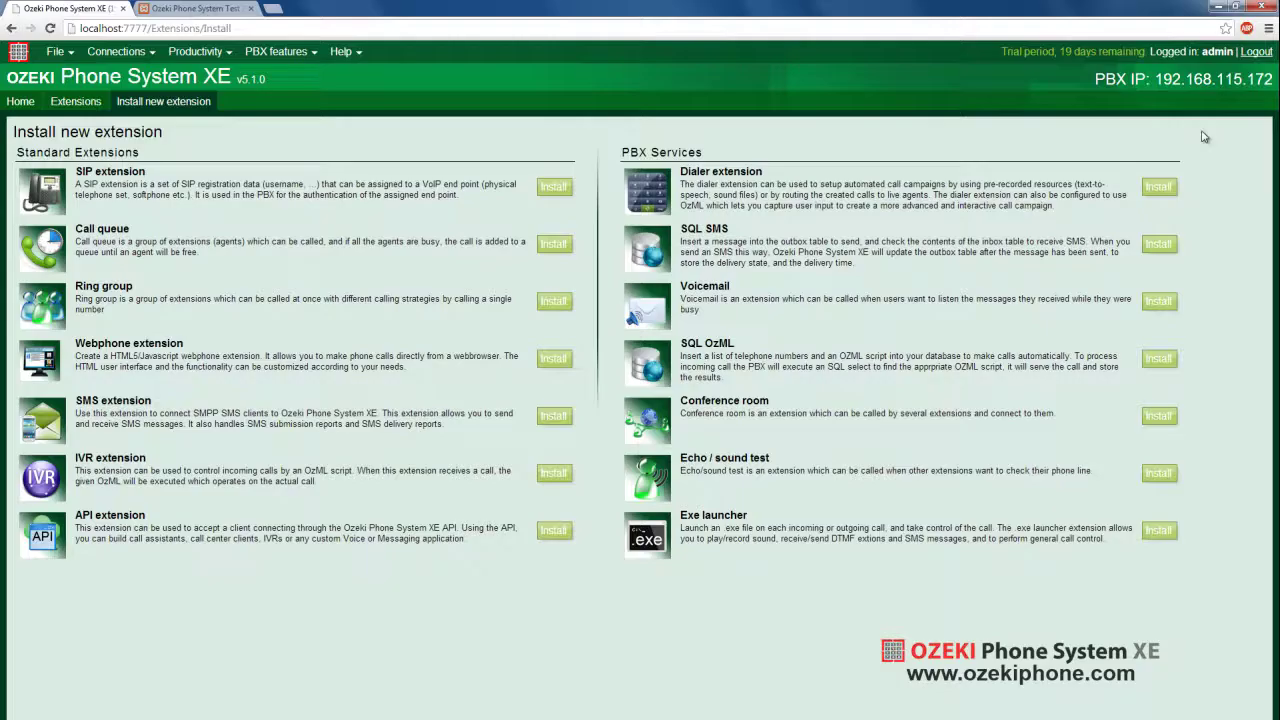
{"action": "left_click", "coordinate": [555, 359]}
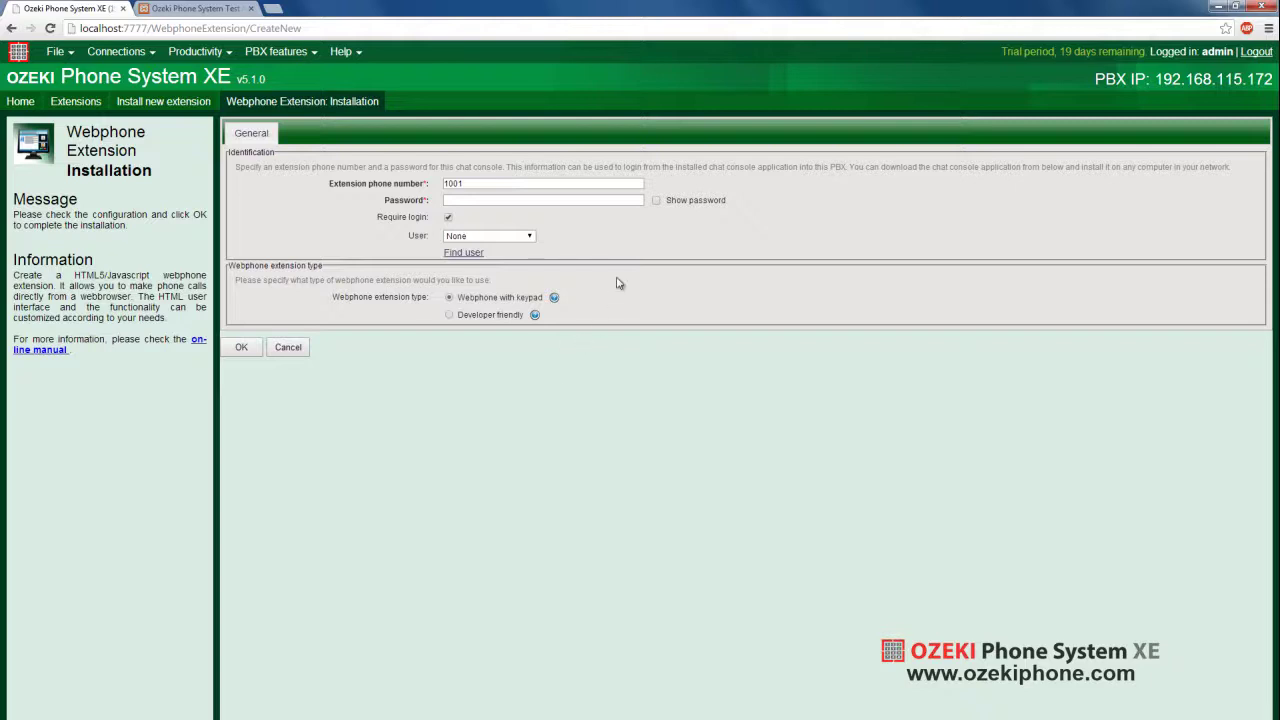
Show and enter the extension password, leaving Webphone with keypad as the type
{"action": "left_click", "coordinate": [657, 201]}
{"action": "left_click", "coordinate": [637, 201]}
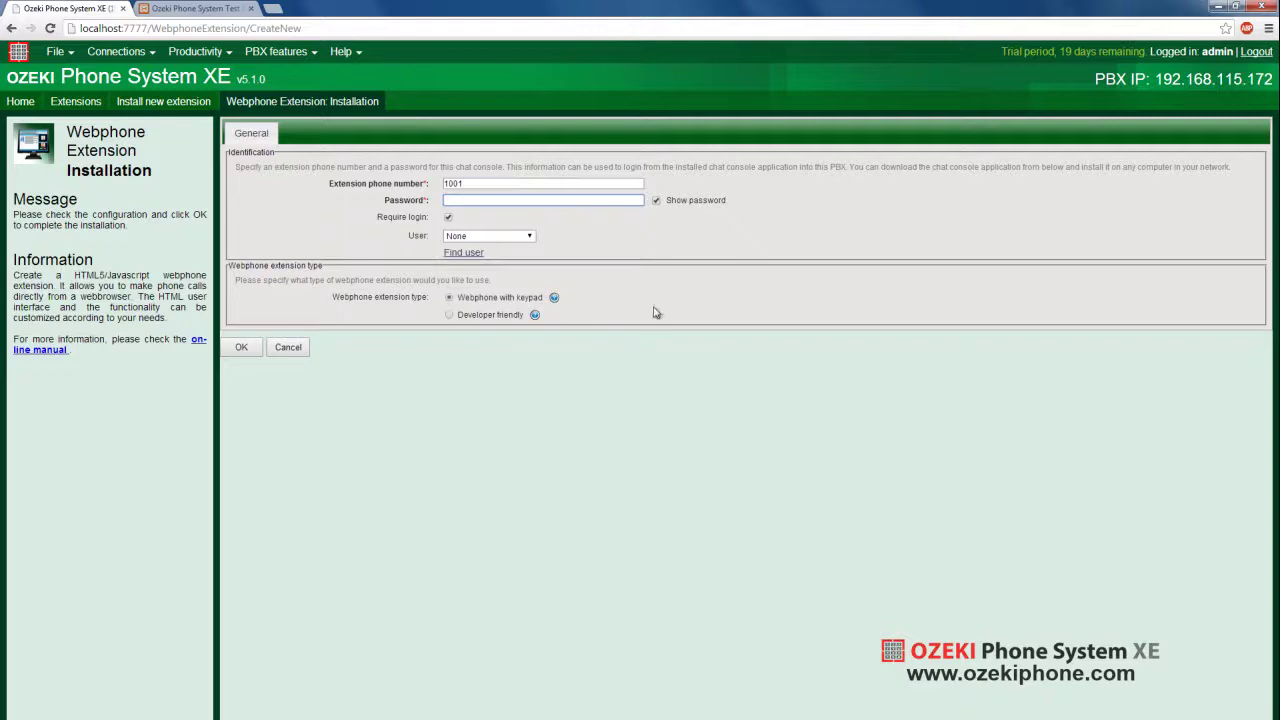
{"action": "type", "text": "12345678"}
{"action": "left_click", "coordinate": [450, 316]}
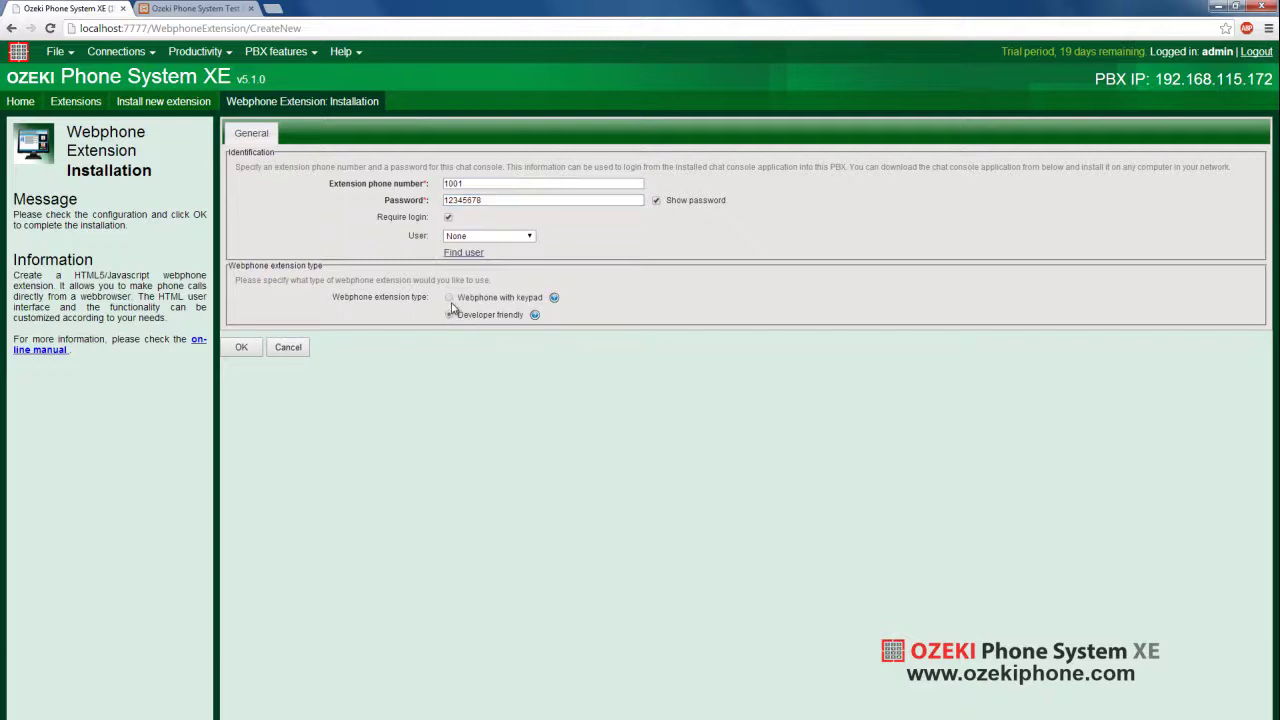
{"action": "left_click", "coordinate": [450, 298]}
Create webphone 1001, then log its test webphone in with extension 1001 and its password
{"action": "left_click", "coordinate": [240, 347]}
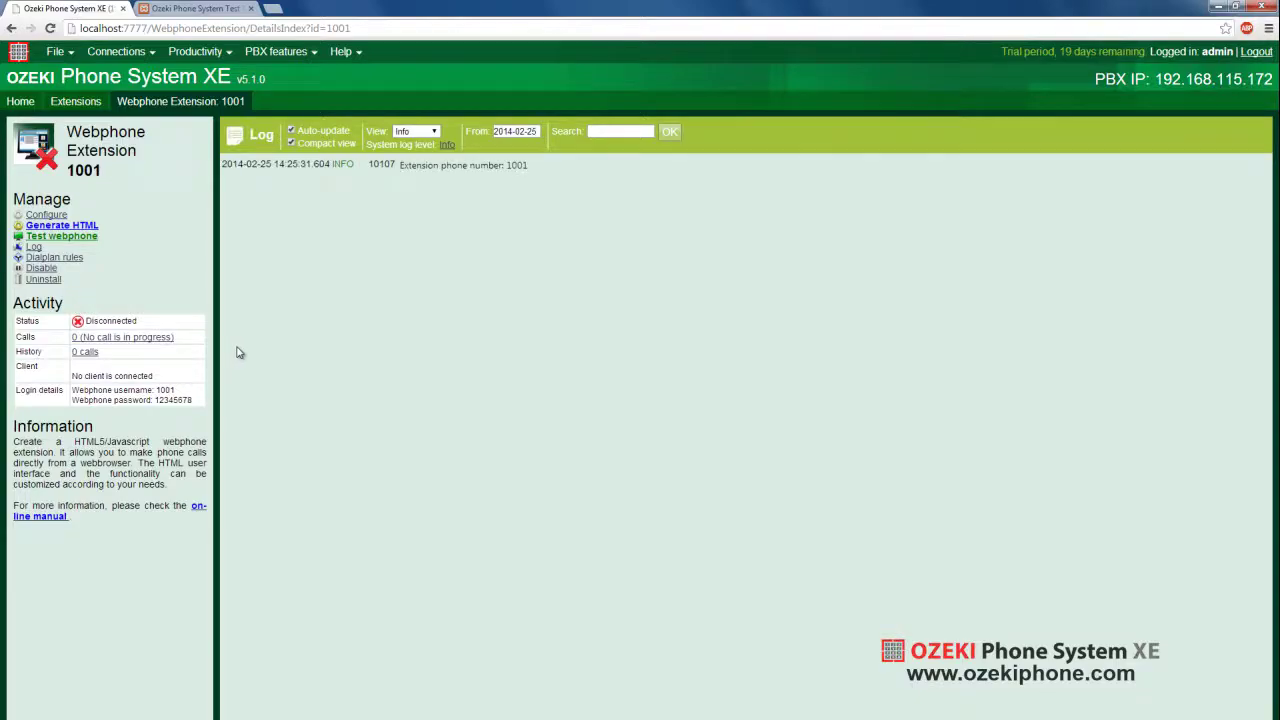
{"action": "left_click", "coordinate": [89, 239]}
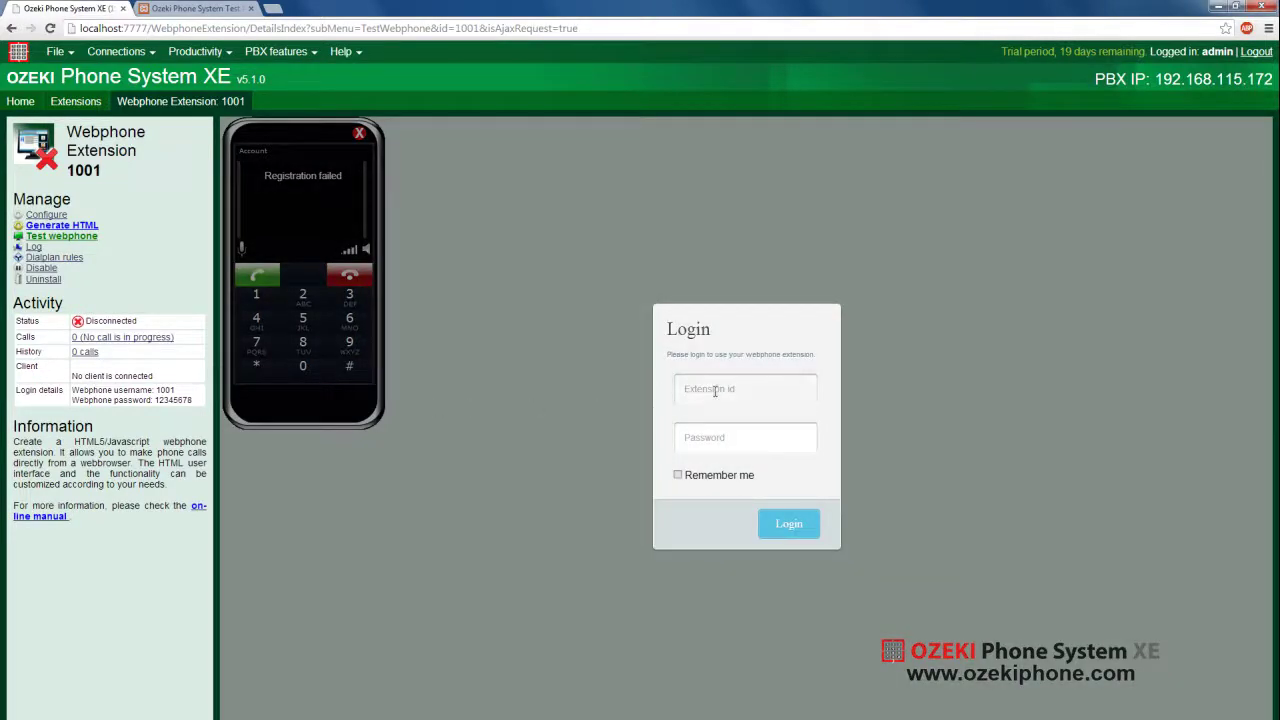
{"action": "left_click", "coordinate": [714, 390]}
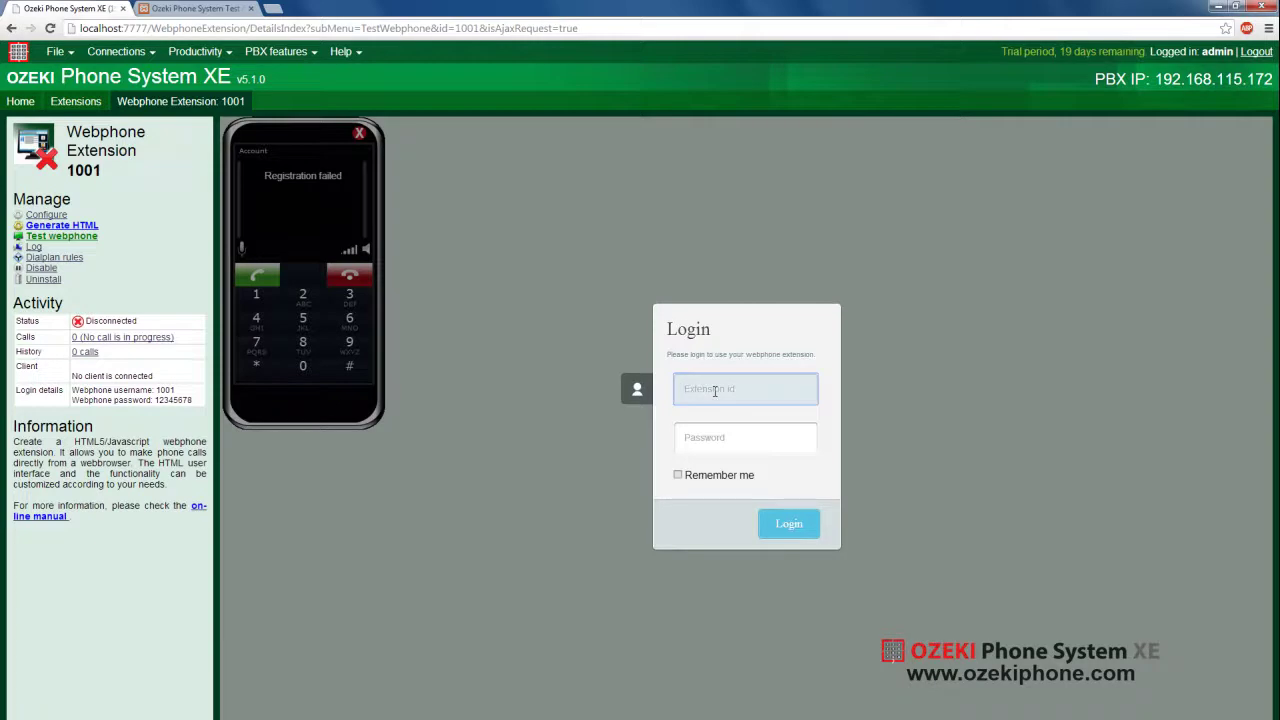
{"action": "type", "text": "1001"}
{"action": "left_click", "coordinate": [714, 441]}
{"action": "type", "text": "12"}
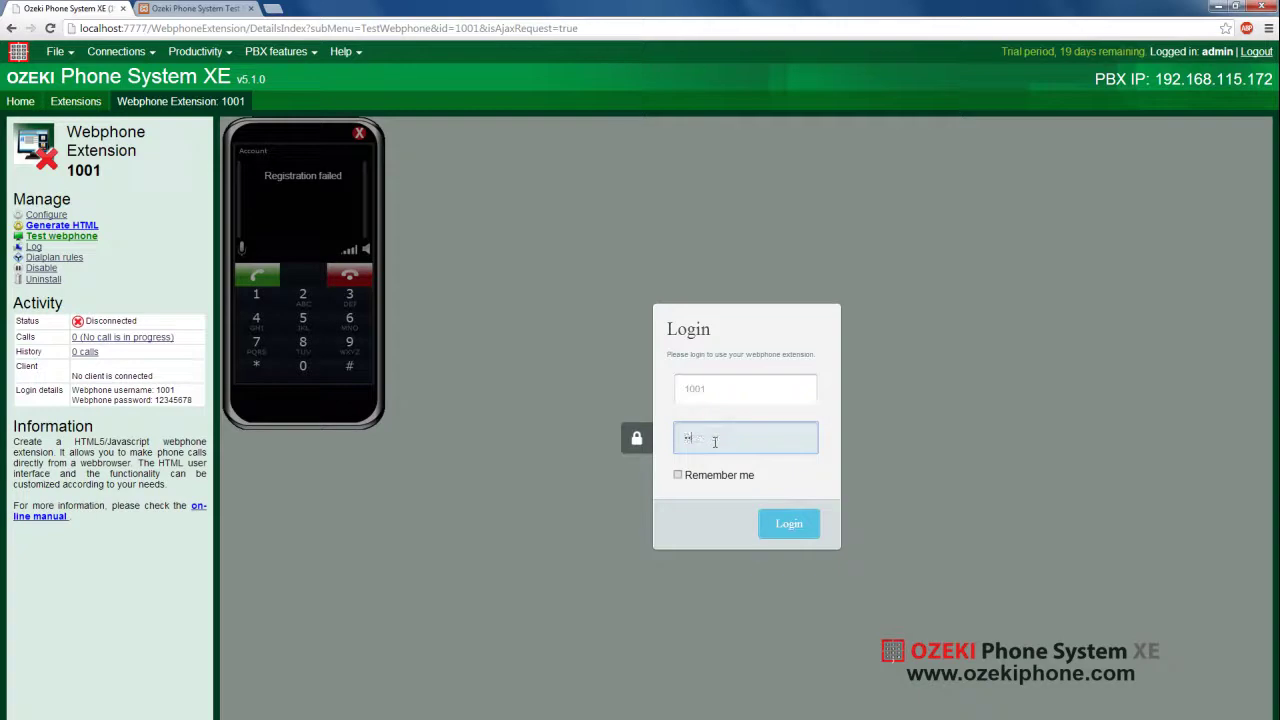
{"action": "type", "text": "345678"}
{"action": "left_click", "coordinate": [780, 526]}
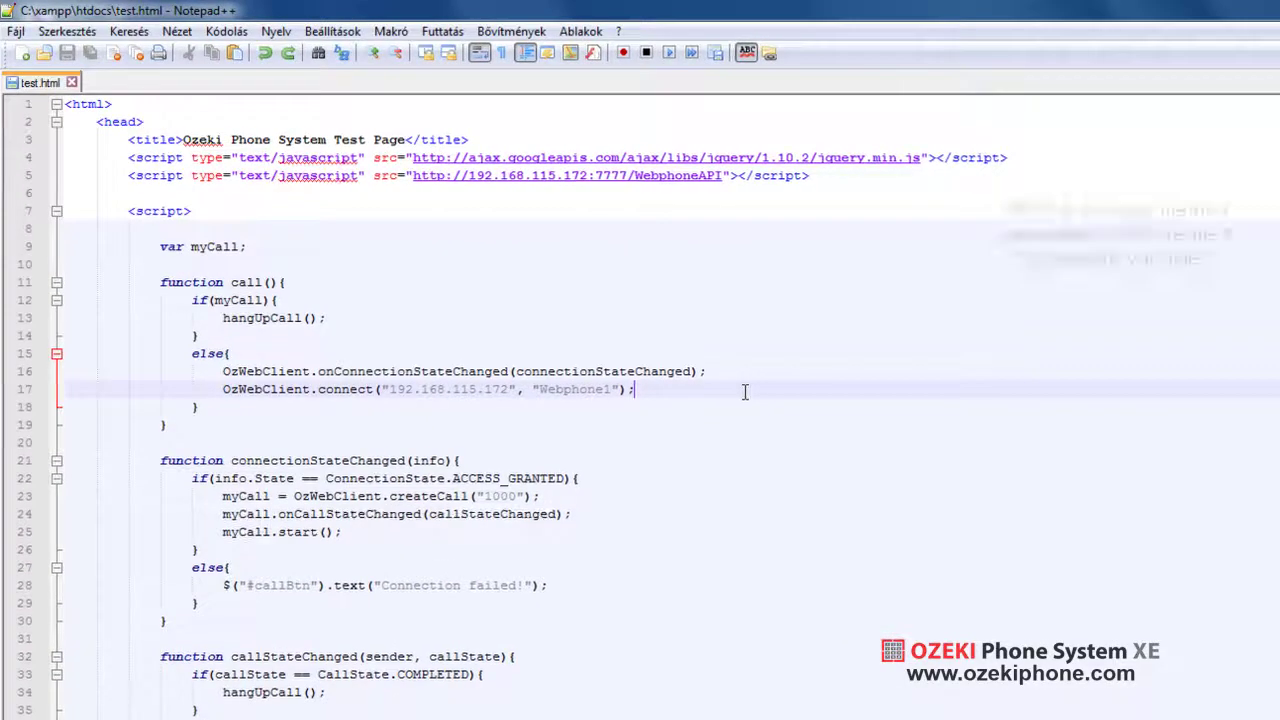
Change connect() to use extension 1001 with { Password: passwd }, plus an AuthId alternative comment
{"action": "type", "text": "1001"}
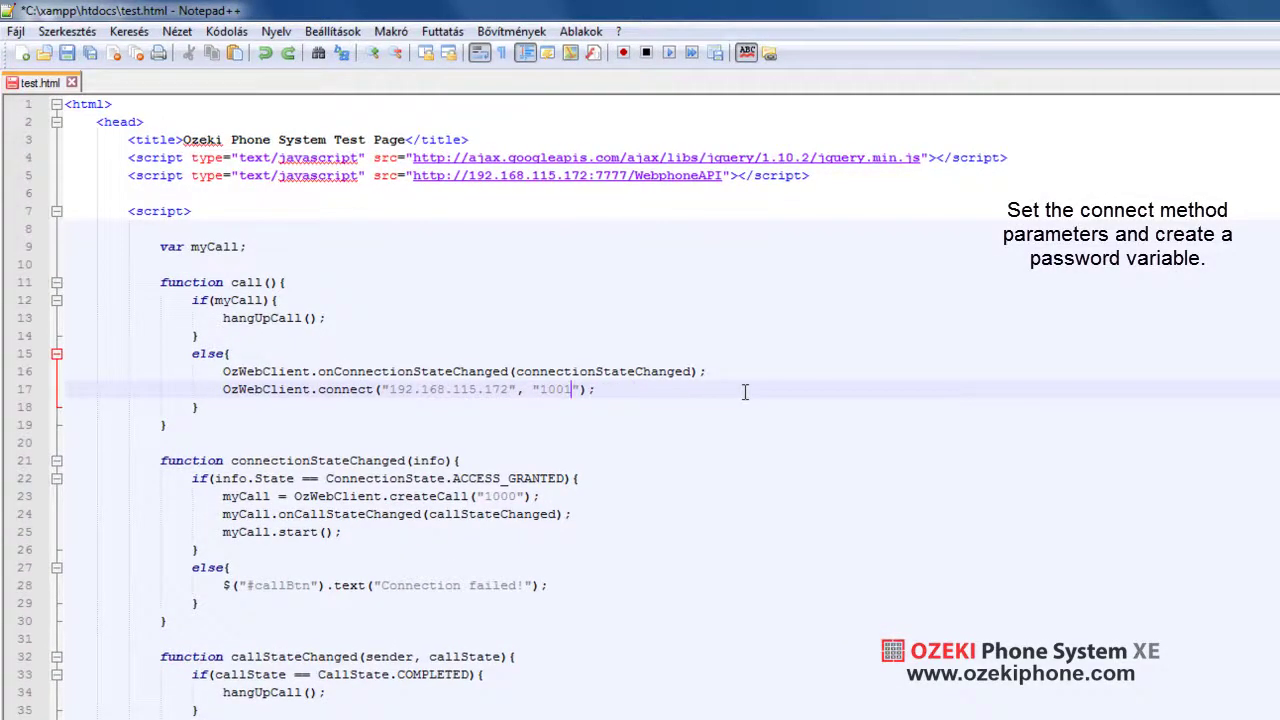
{"action": "type", "text": "{ Password: passwd }"}
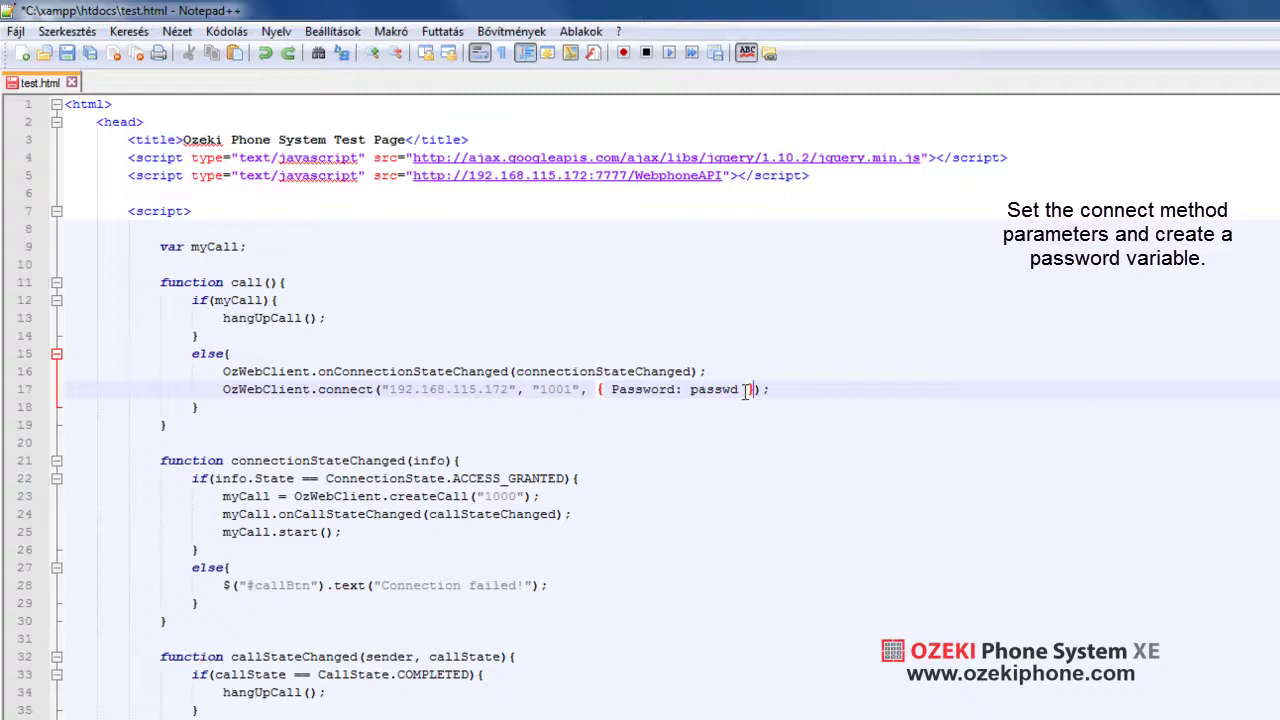
{"action": "key", "text": "End"}
{"action": "type", "text": "// or you can use: { AuthId: authId }"}
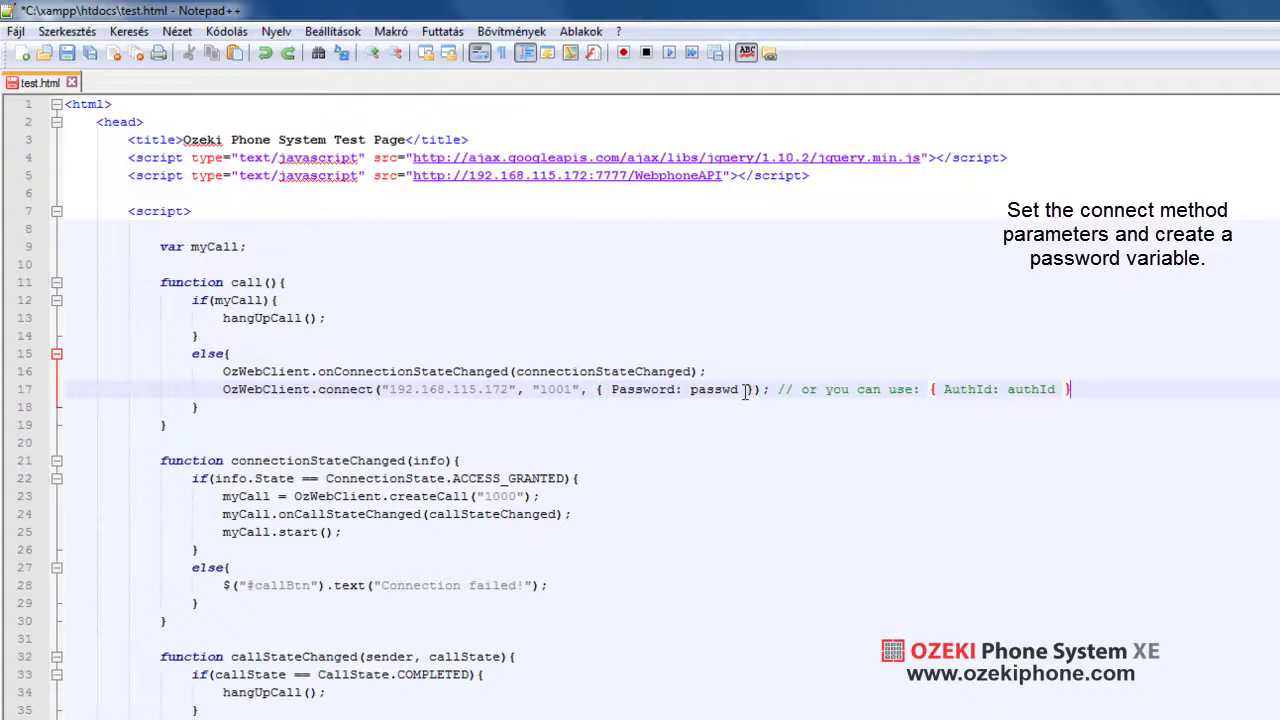
Declare the passwd variable holding the extension password below var myCall, then save test.html
{"action": "key", "text": "Up"}
{"action": "key", "text": "Up"}
{"action": "key", "text": "Up"}
{"action": "key", "text": "Up"}
{"action": "key", "text": "Up"}
{"action": "key", "text": "Up"}
{"action": "key", "text": "Up"}
{"action": "key", "text": "Up"}
{"action": "key", "text": "Return"}
{"action": "type", "text": "var passwd = \"12345678\";"}
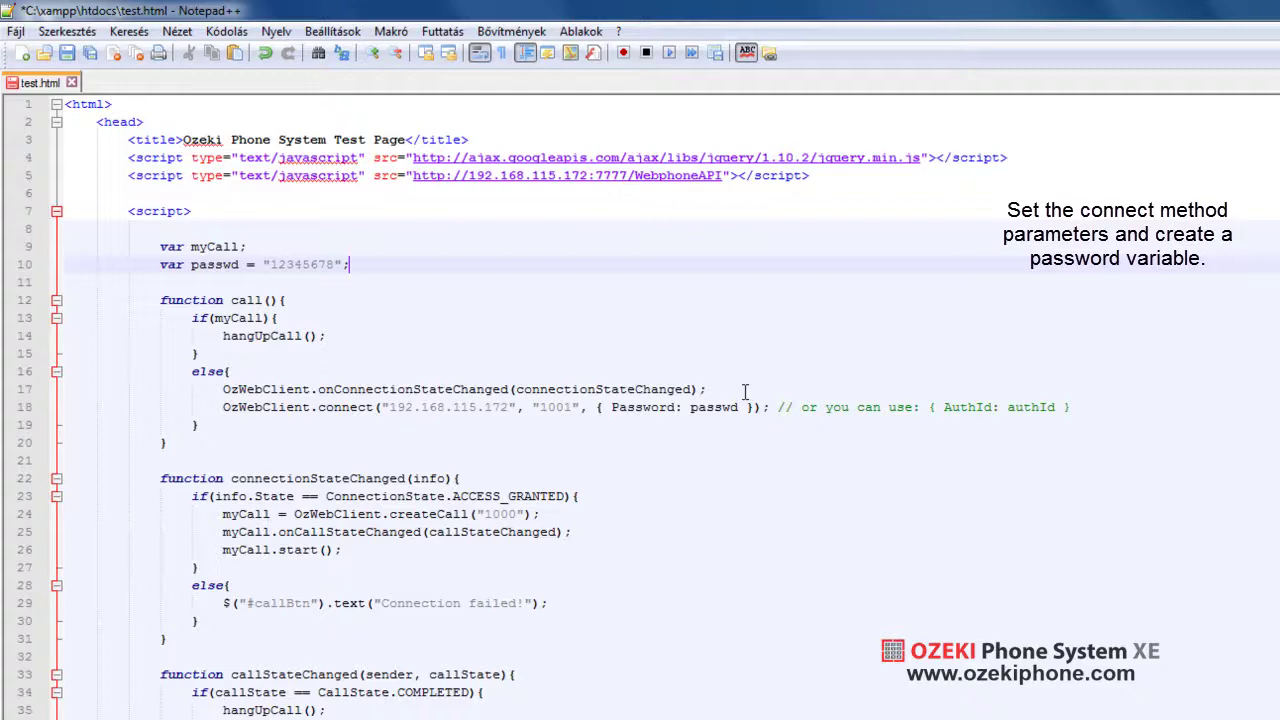
{"action": "key", "text": "ctrl+s"}
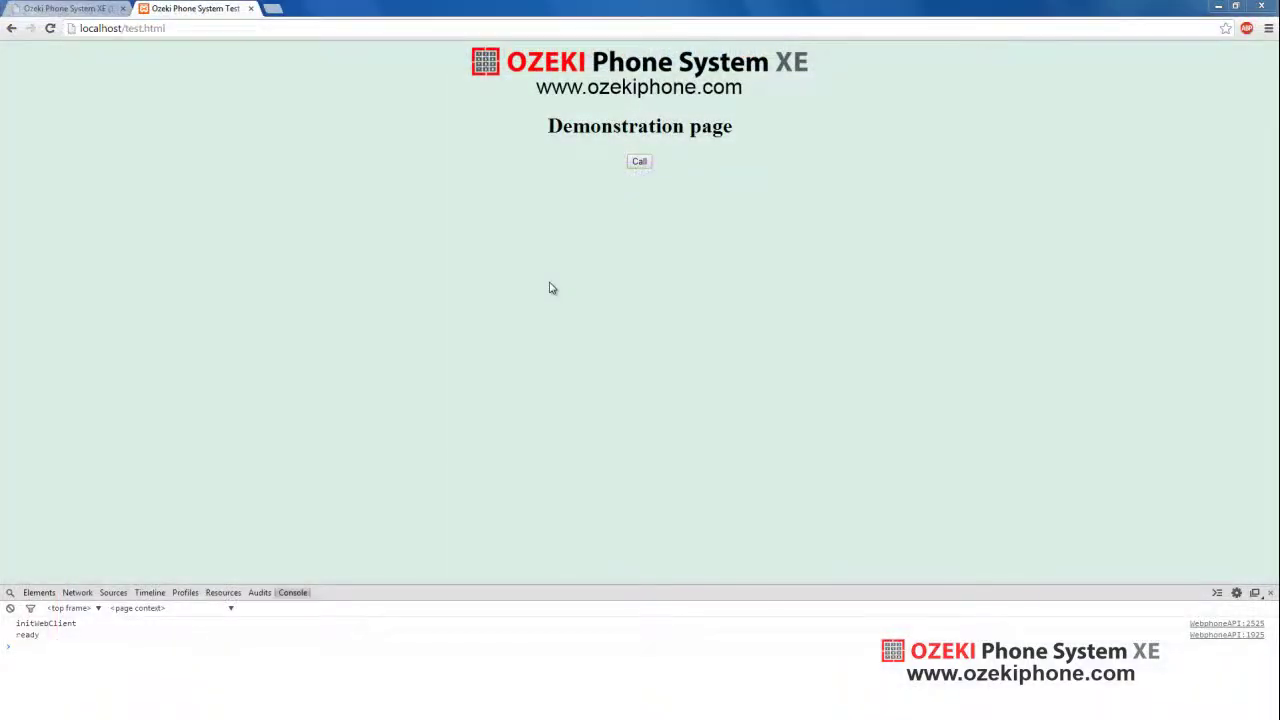
Confirm ACCESS_GRANTED, change the password's last digit to 9, and retry the call to get ACCESS_DENIED
{"action": "left_click", "coordinate": [642, 163]}
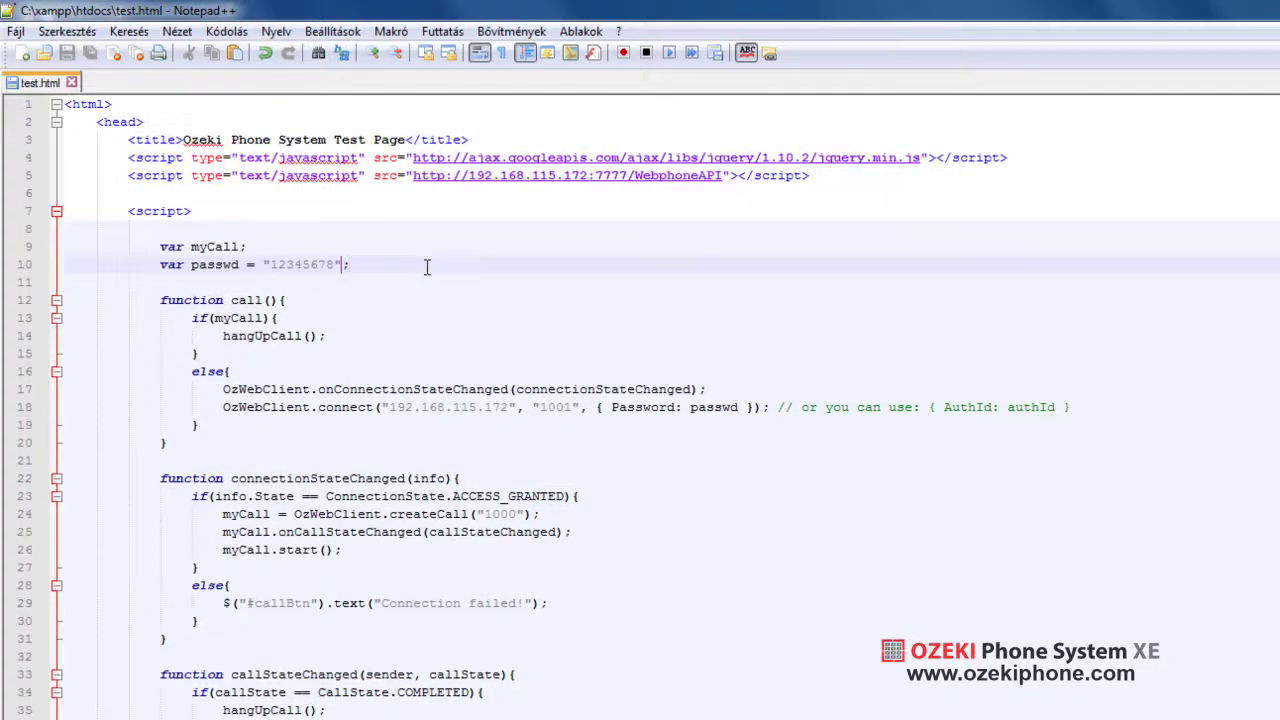
{"action": "key", "text": "BackSpace"}
{"action": "type", "text": "9"}
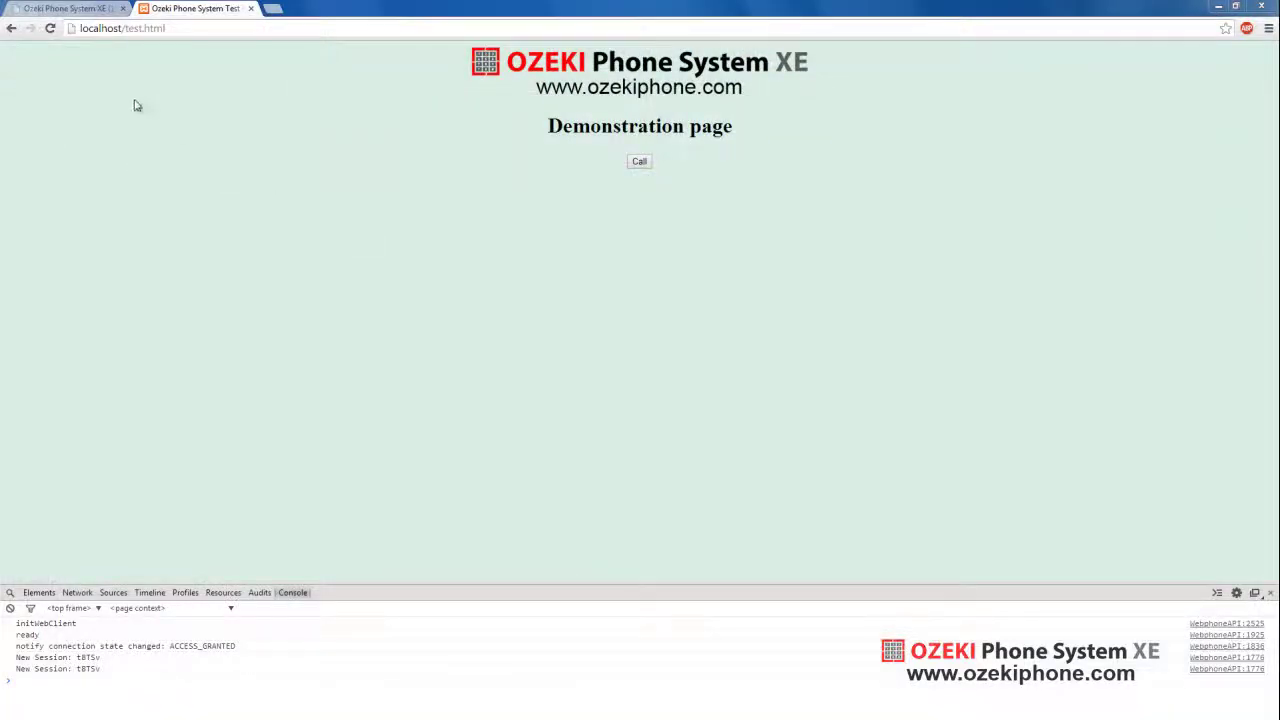
{"action": "left_click", "coordinate": [50, 28]}
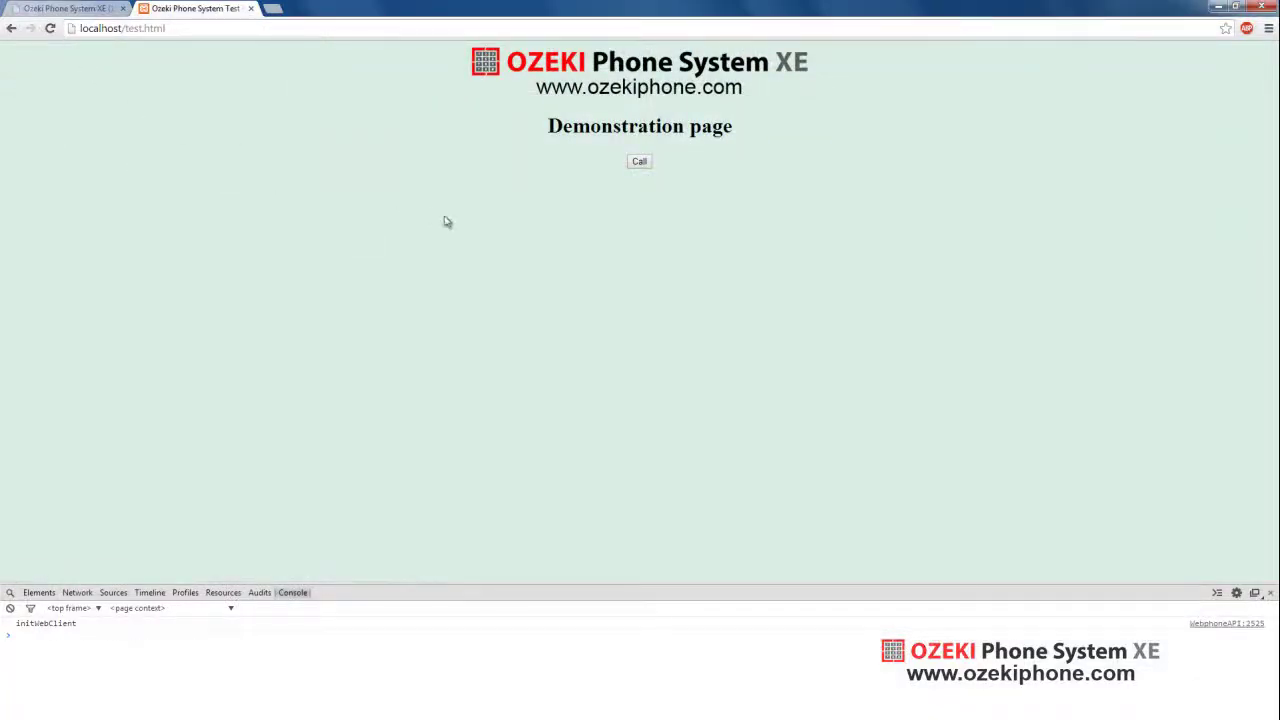
{"action": "left_click", "coordinate": [639, 163]}
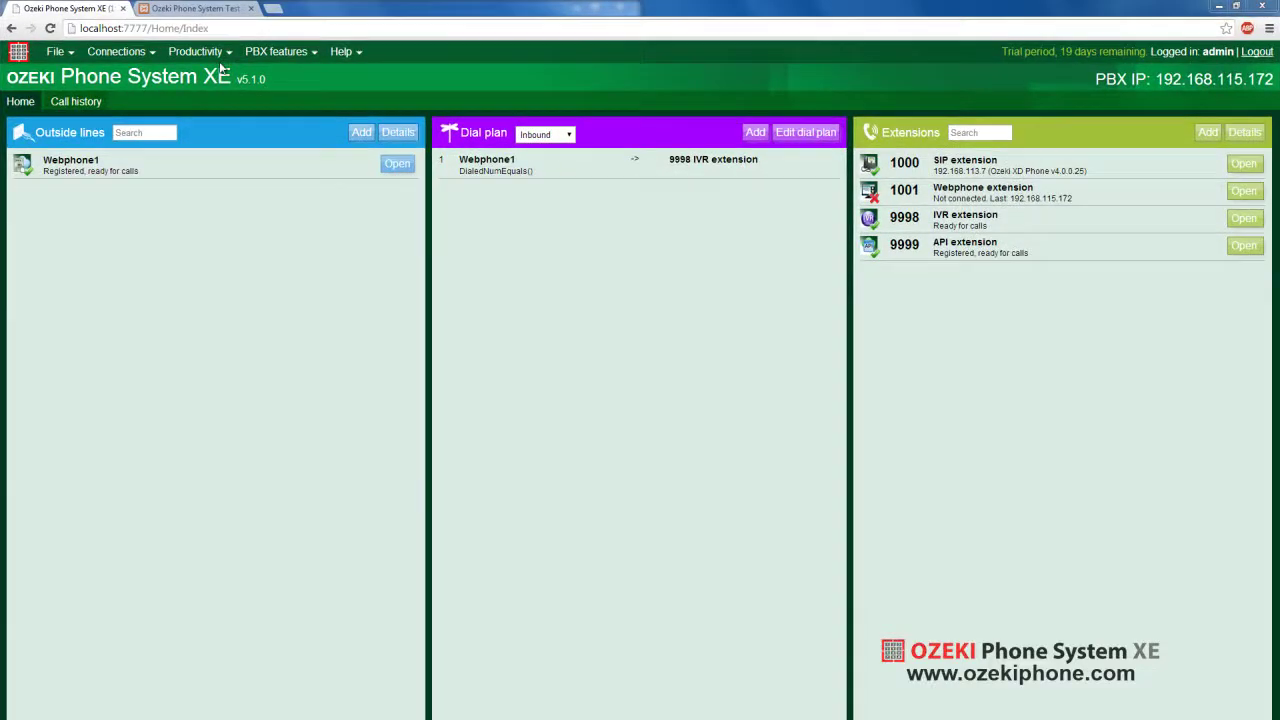
Open Productivity > HTTP API and select GenerateSecurityToken to view its request and response help
{"action": "left_click", "coordinate": [200, 51]}
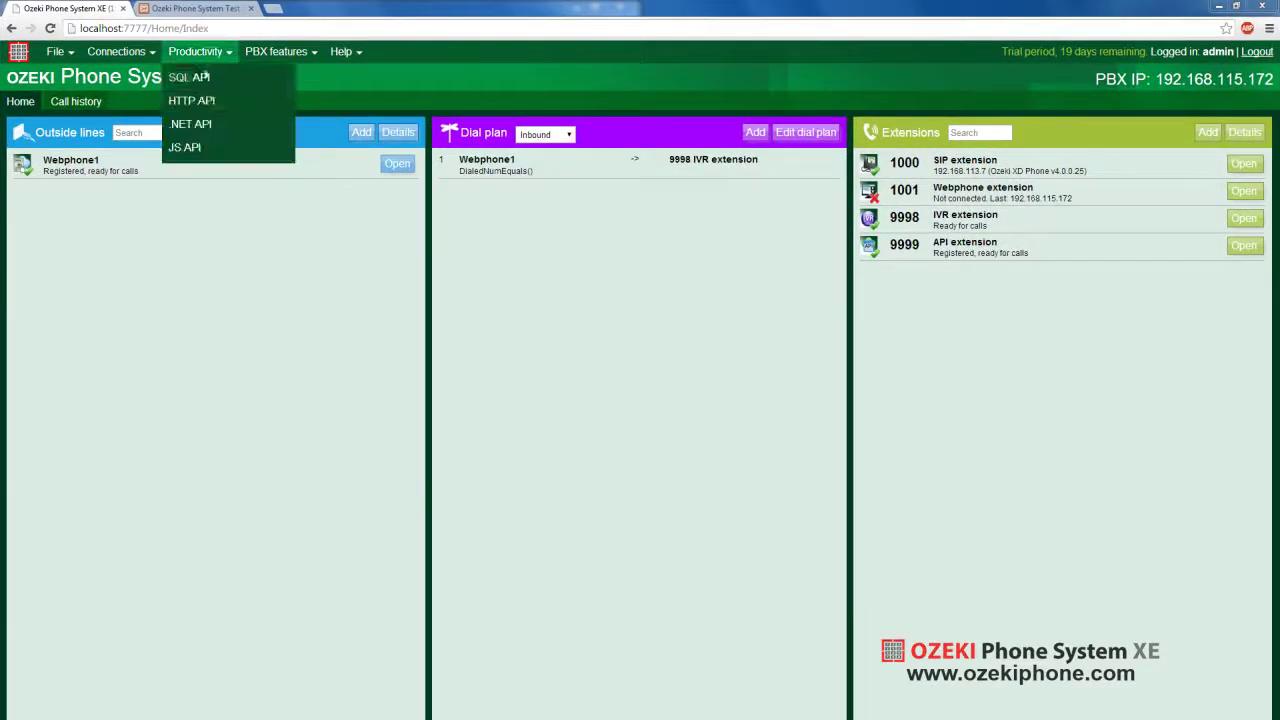
{"action": "left_click", "coordinate": [201, 104]}
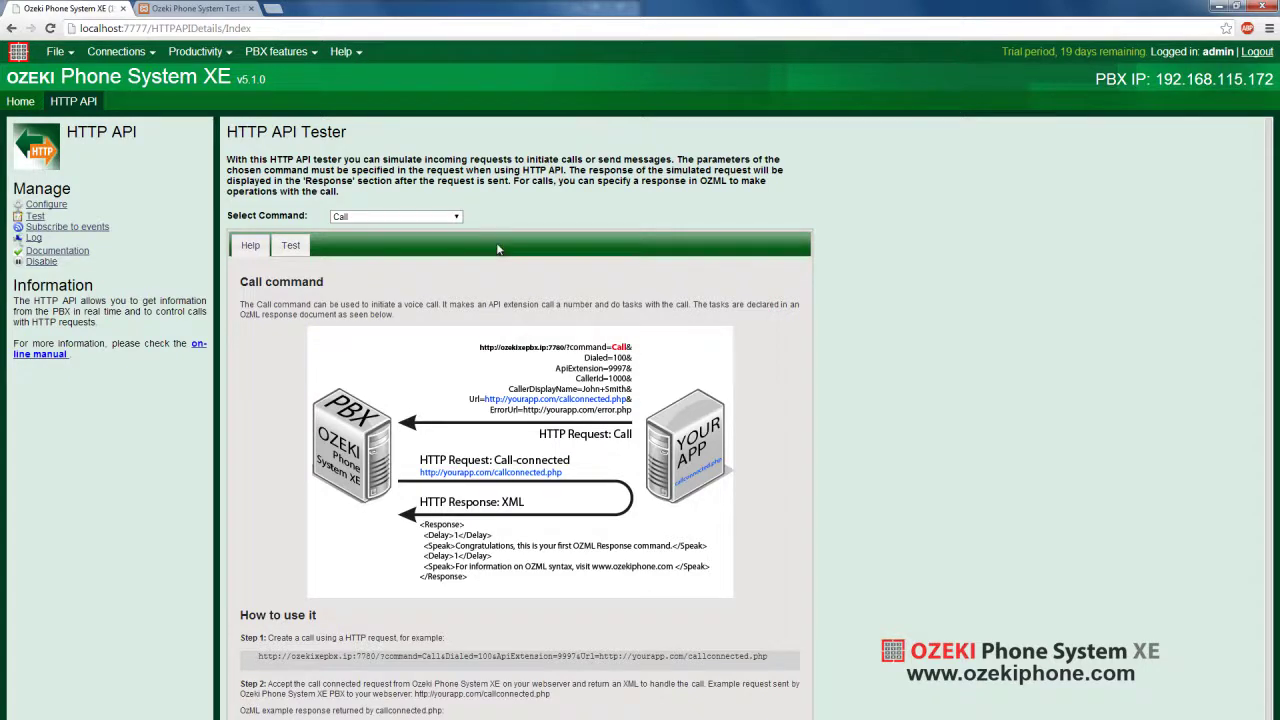
{"action": "left_click", "coordinate": [458, 218]}
{"action": "scroll", "coordinate": [428, 338], "scroll_direction": "down", "scroll_amount": 3}
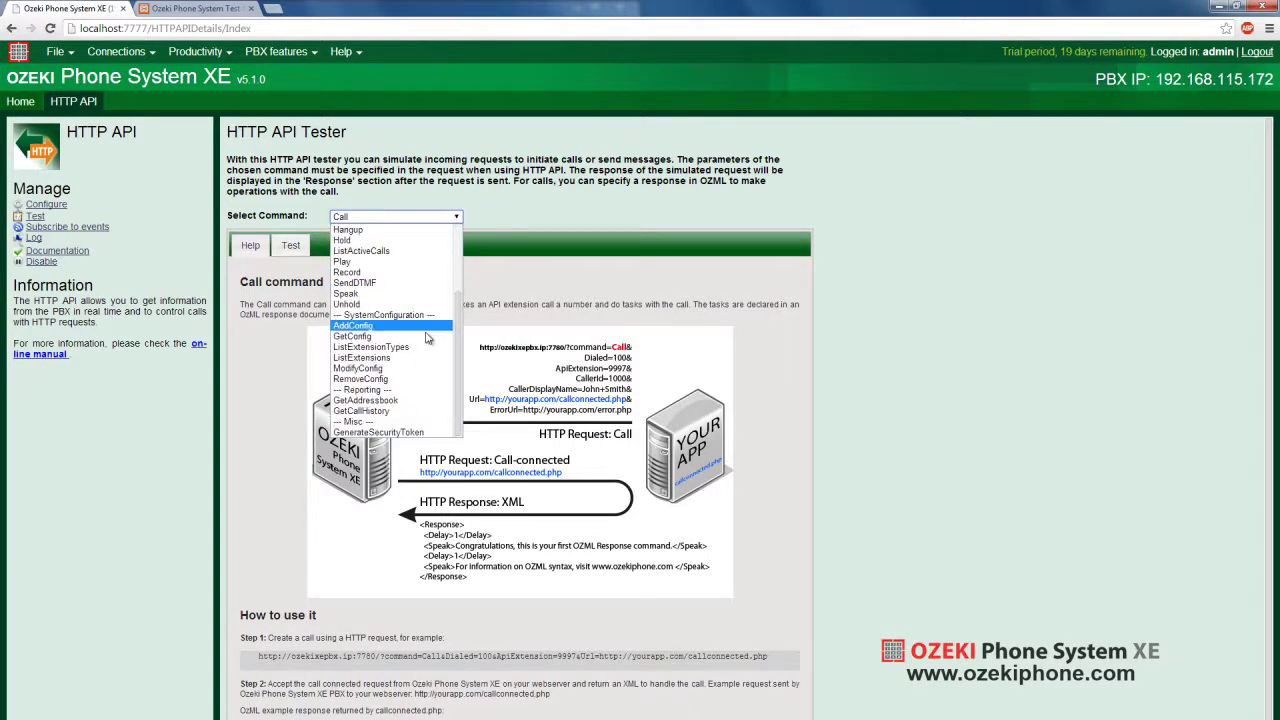
{"action": "left_click", "coordinate": [431, 432]}
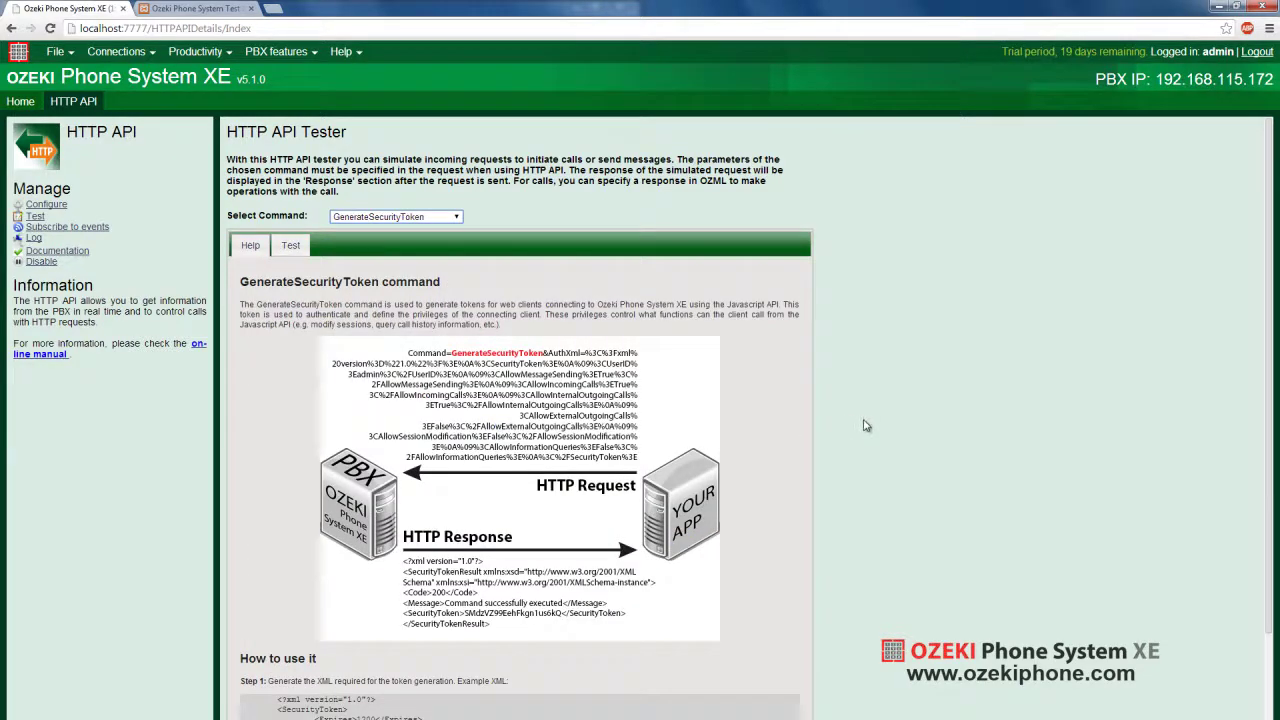
{"action": "scroll", "coordinate": [866, 425], "scroll_direction": "down", "scroll_amount": 2}
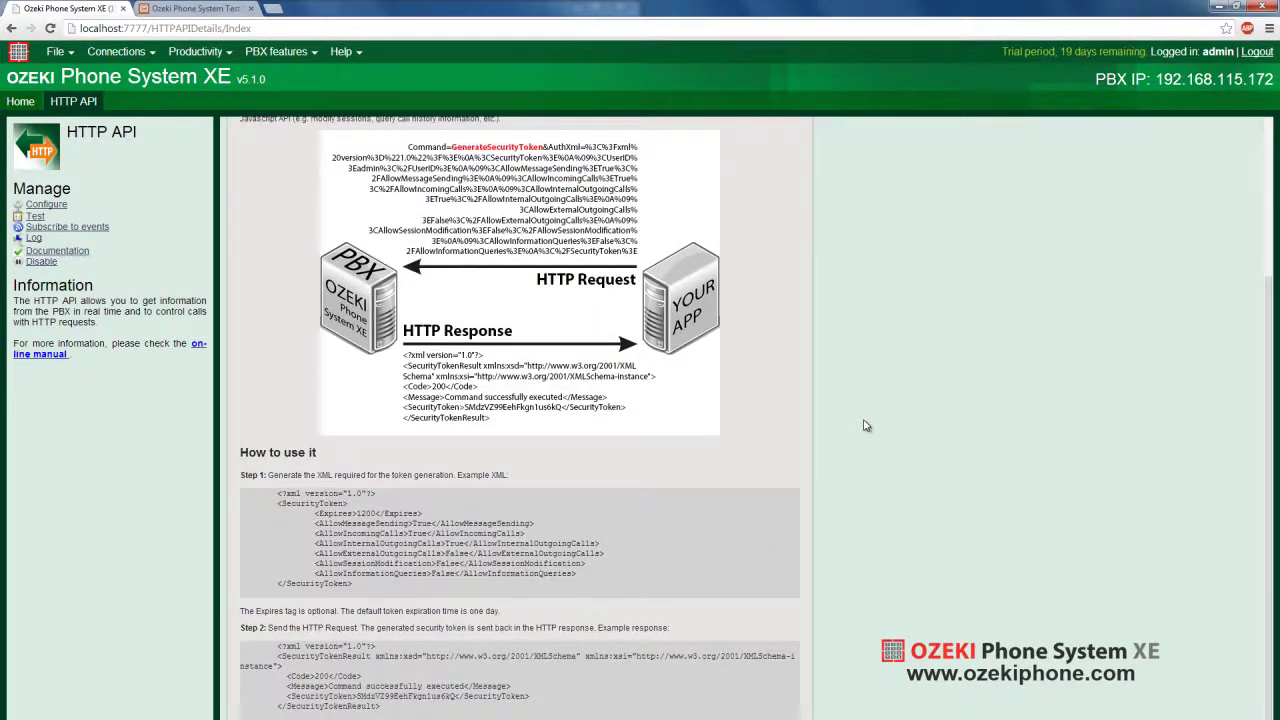
{"action": "scroll", "coordinate": [866, 425], "scroll_direction": "up", "scroll_amount": 2}
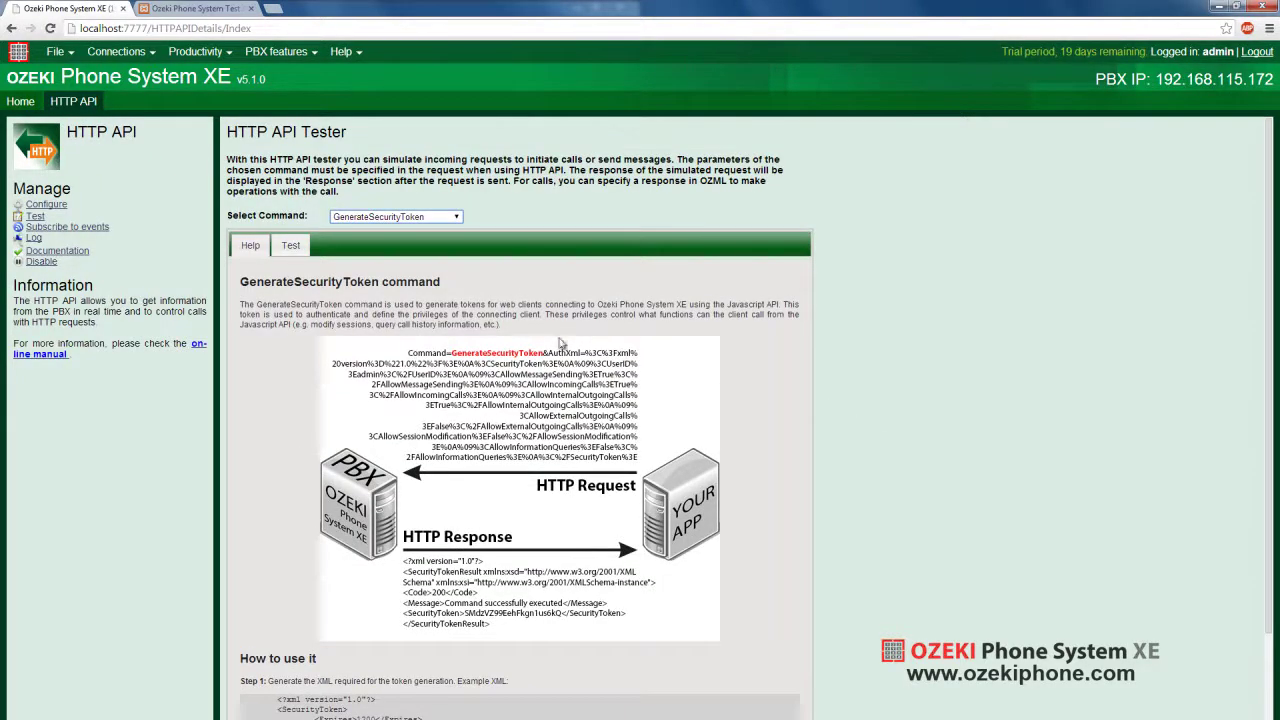
Send a GenerateSecurityToken test request and copy the returned SecurityToken value
{"action": "left_click", "coordinate": [289, 244]}
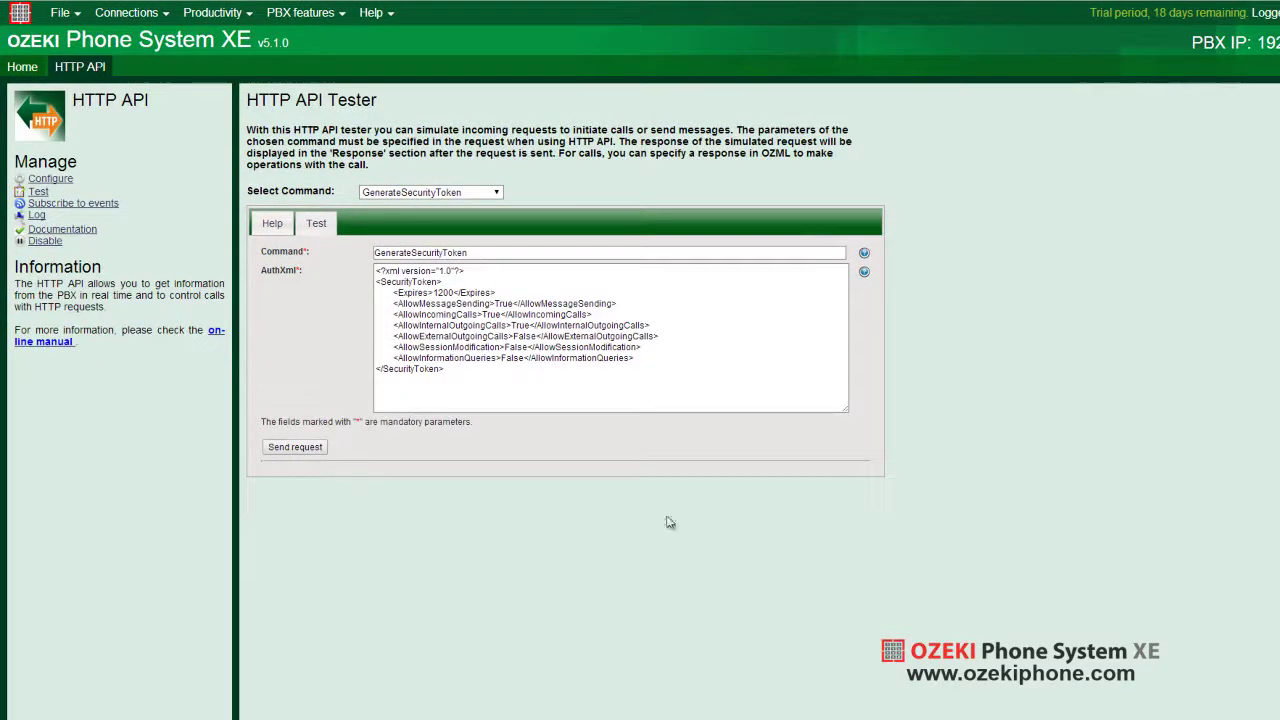
{"action": "left_click", "coordinate": [313, 452]}
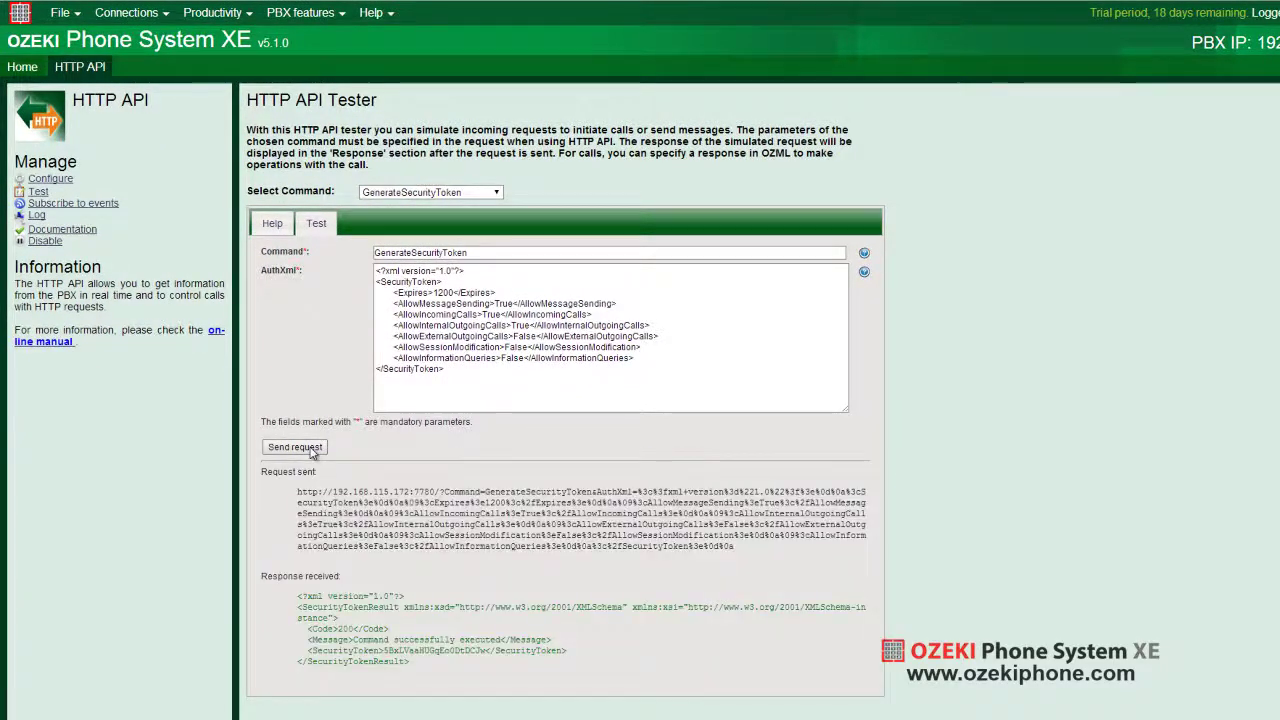
{"action": "left_click_drag", "start_coordinate": [384, 650], "coordinate": [488, 651]}
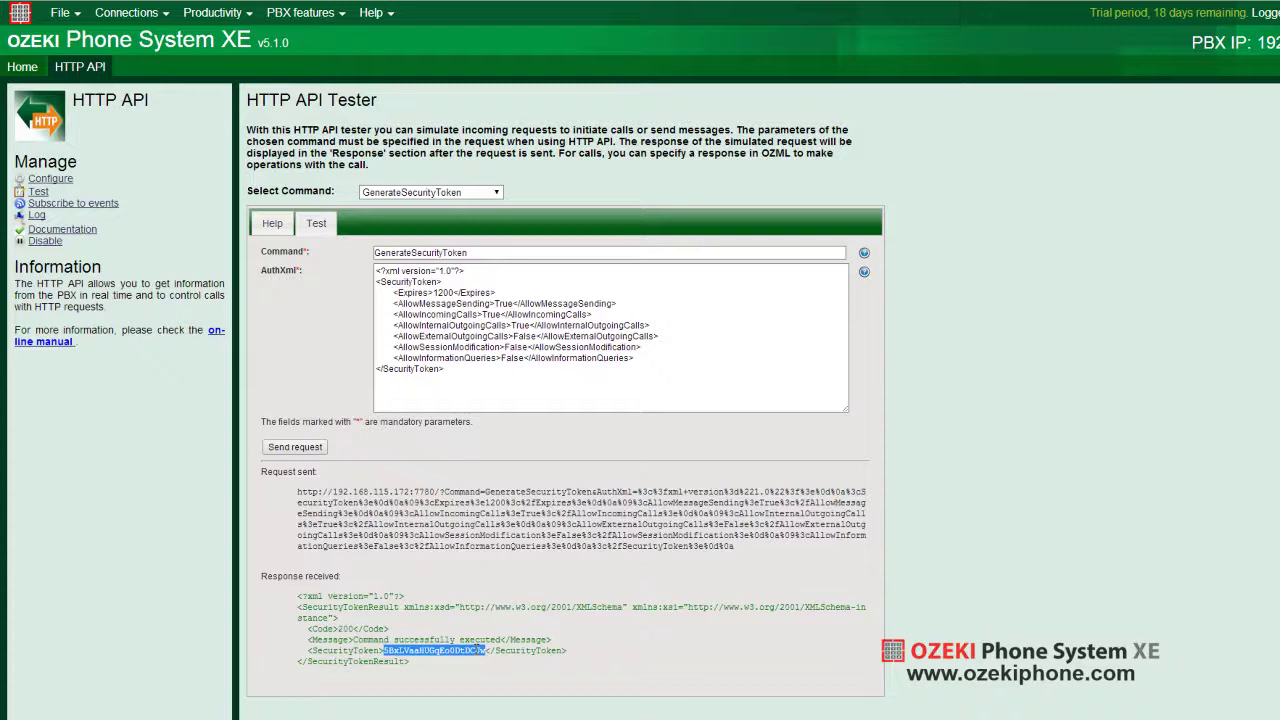
{"action": "right_click", "coordinate": [478, 652]}
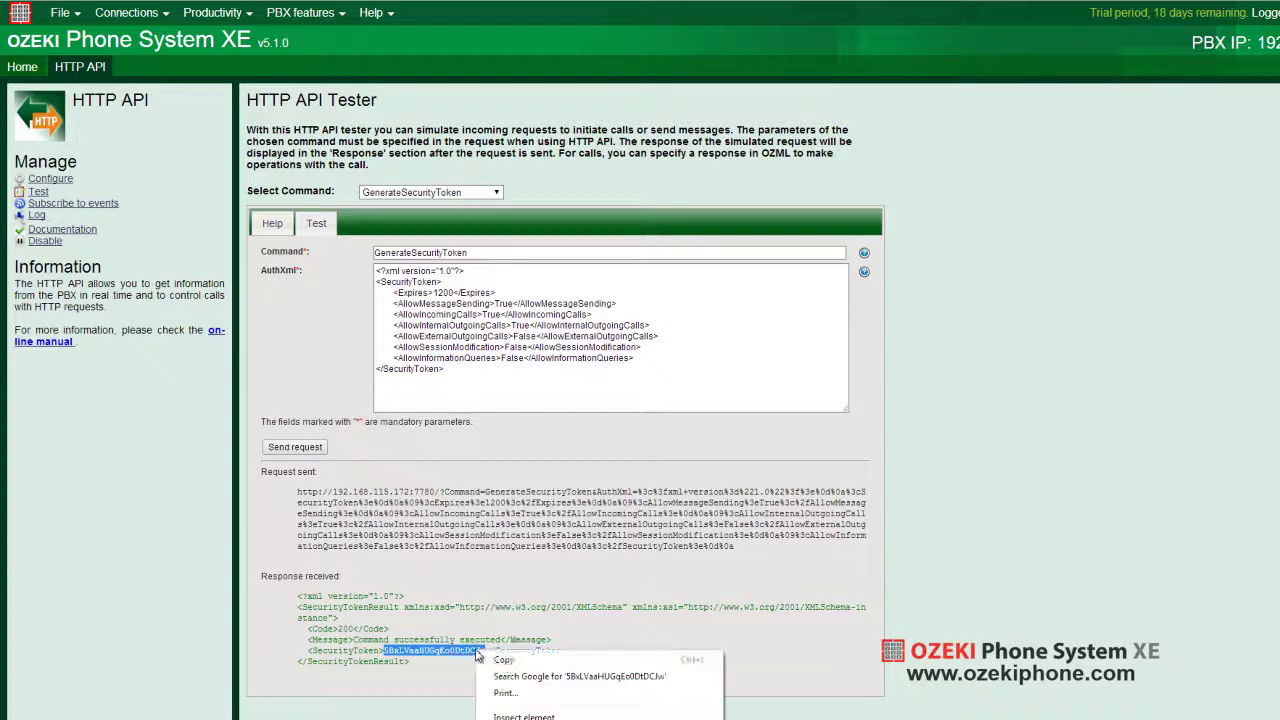
{"action": "left_click", "coordinate": [507, 667]}
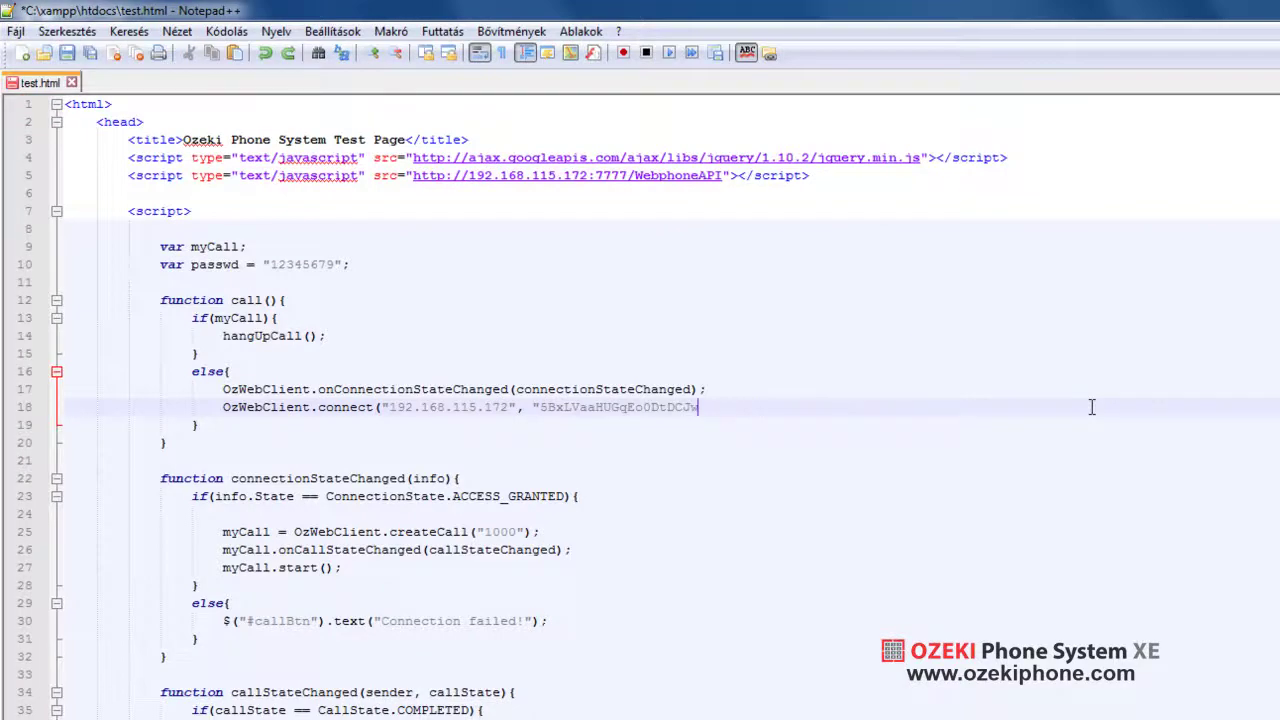
Finish connect() with the token, add console.log(info); inside connectionStateChanged, and save test.html
{"action": "type", "text": "\");"}
{"action": "key", "text": "Down"}
{"action": "key", "text": "Down"}
{"action": "key", "text": "Down"}
{"action": "key", "text": "Down"}
{"action": "key", "text": "Down"}
{"action": "key", "text": "Home"}
{"action": "key", "text": "Return"}
{"action": "key", "text": "Up"}
{"action": "key", "text": "ctrl+v"}
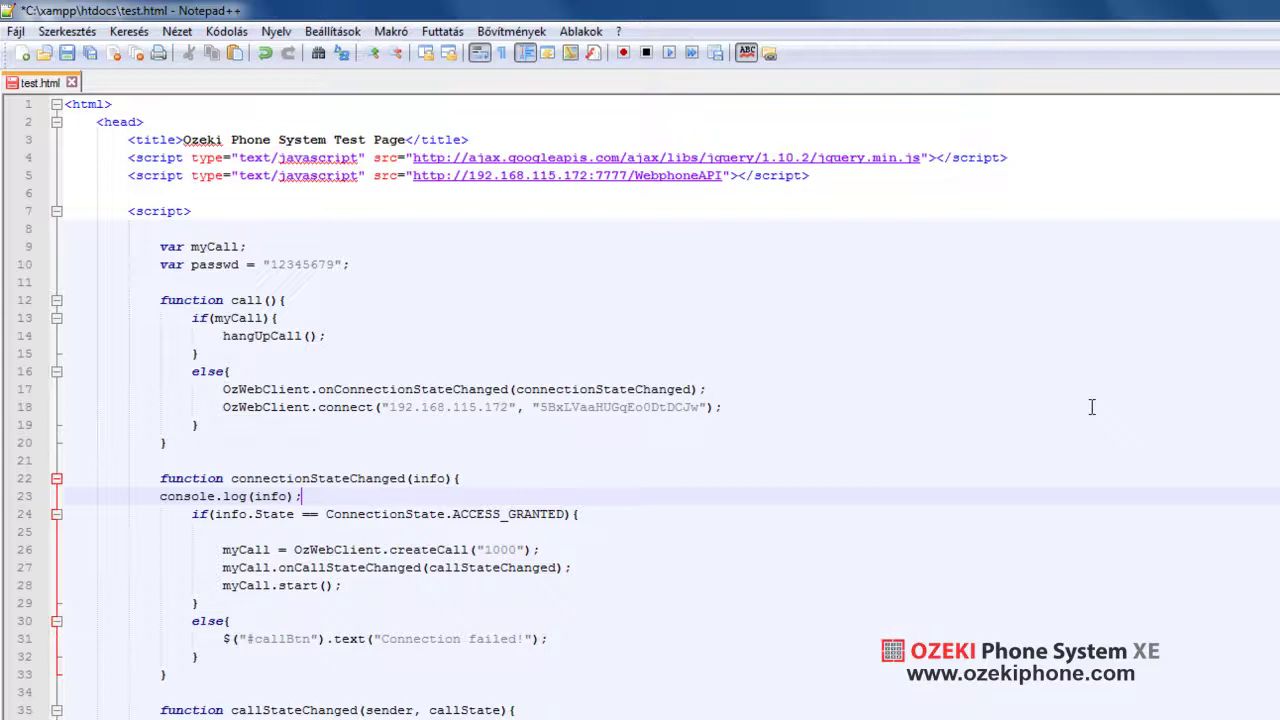
{"action": "key", "text": "ctrl+s"}
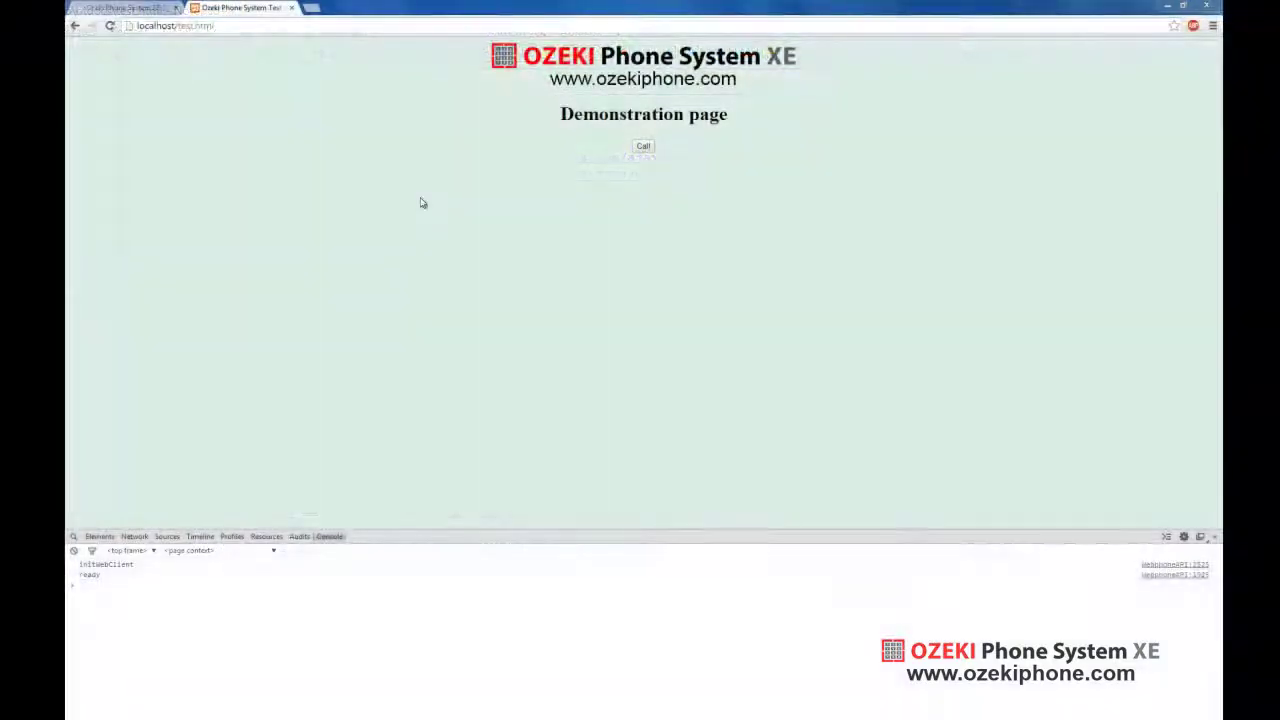
Reload, connect with the token, and expand the logged Object's Authorization permissions in the console
{"action": "left_click", "coordinate": [110, 26]}
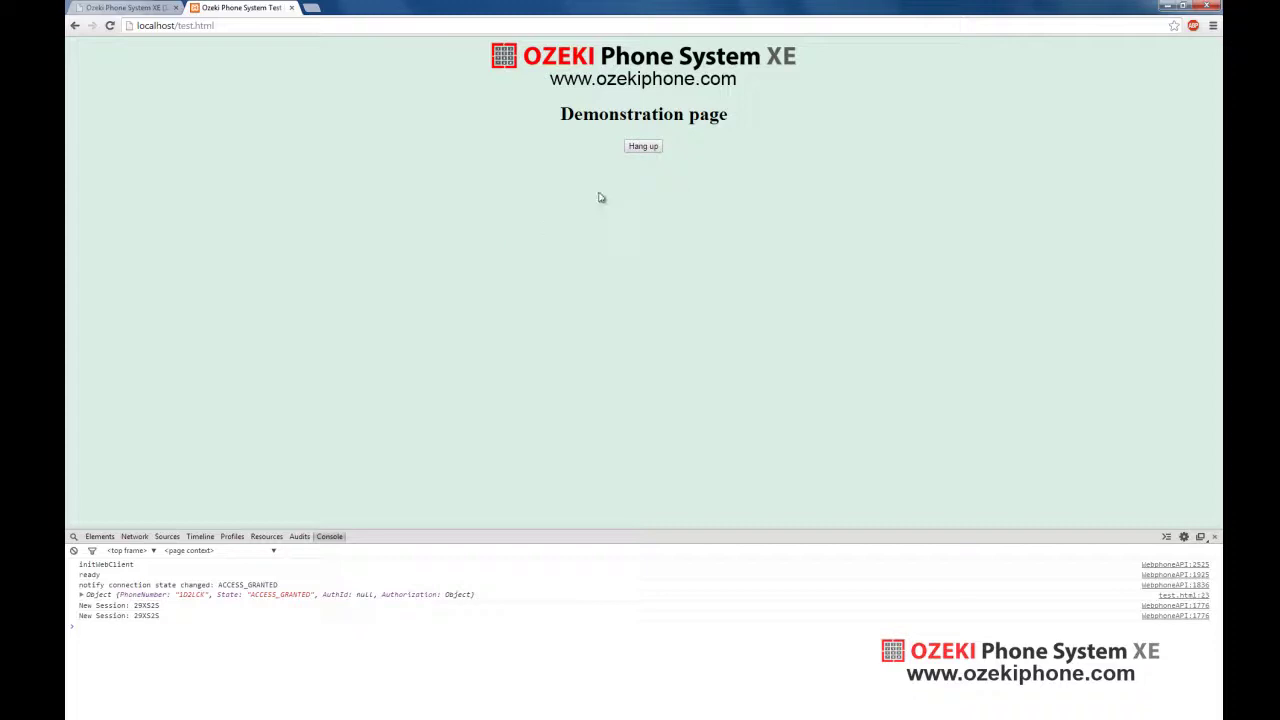
{"action": "left_click", "coordinate": [645, 147]}
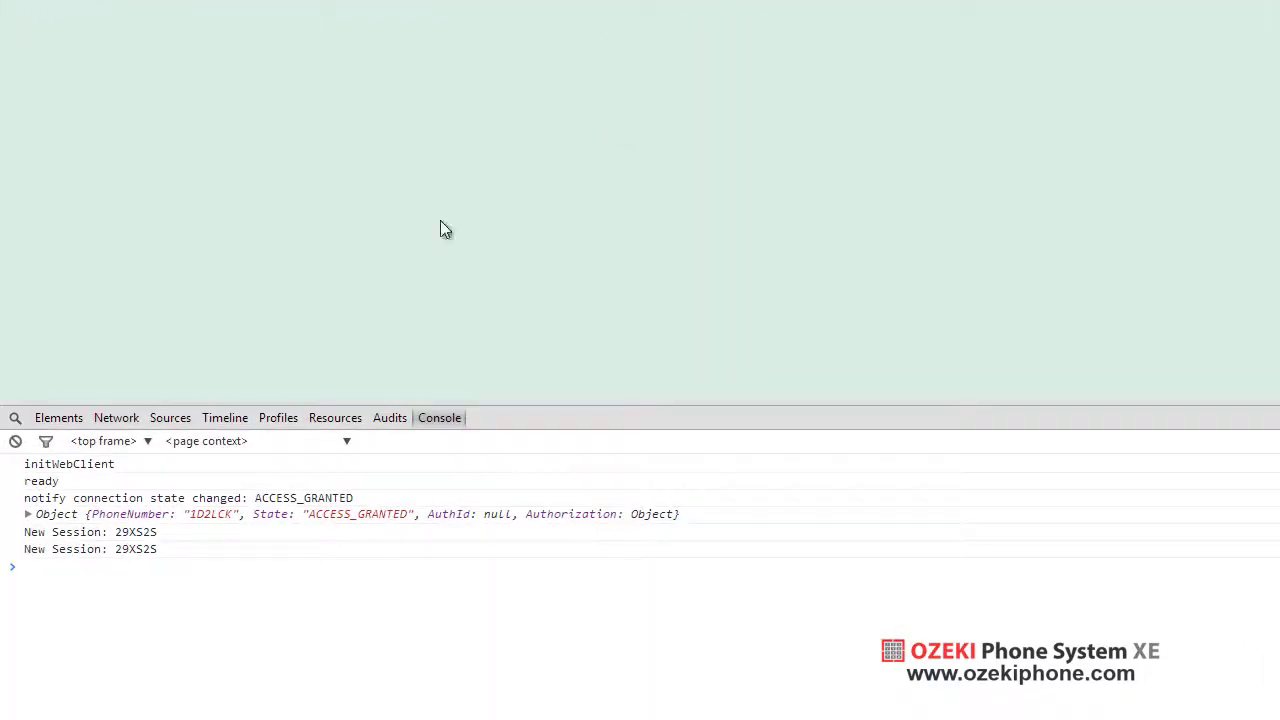
{"action": "left_click", "coordinate": [28, 515]}
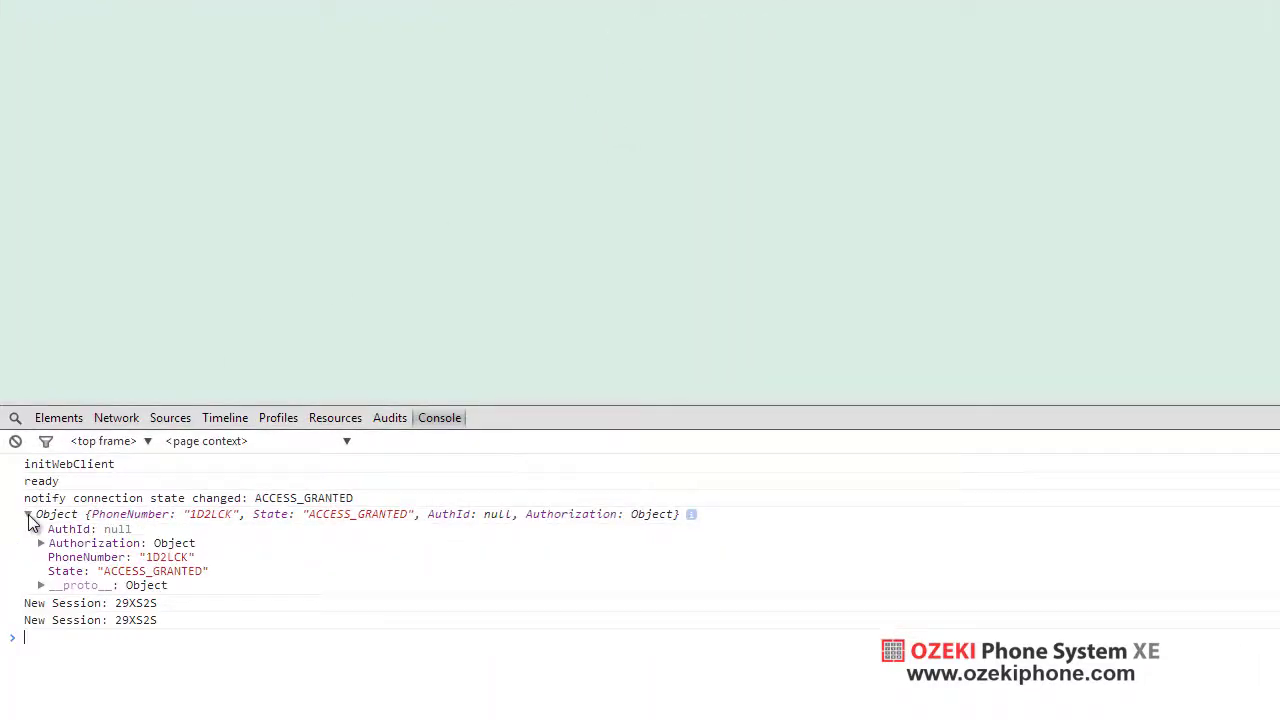
{"action": "left_click", "coordinate": [41, 544]}
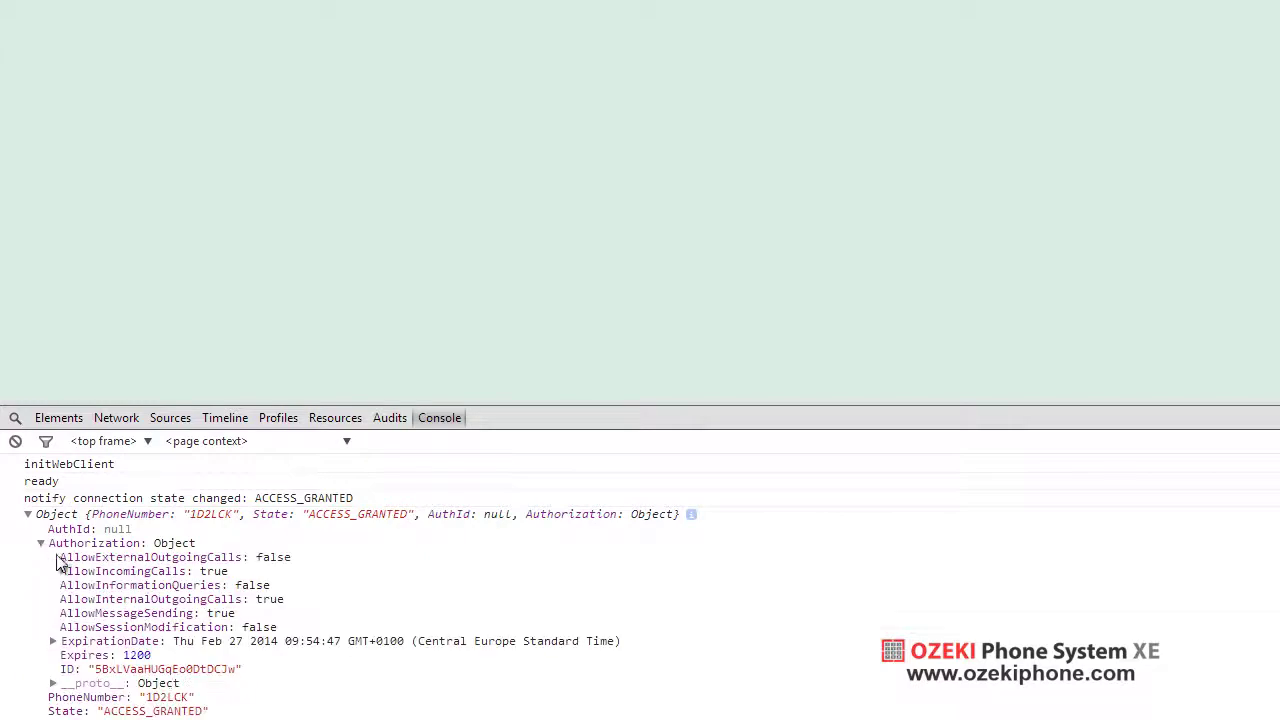
{"action": "left_click_drag", "start_coordinate": [61, 560], "coordinate": [545, 604]}
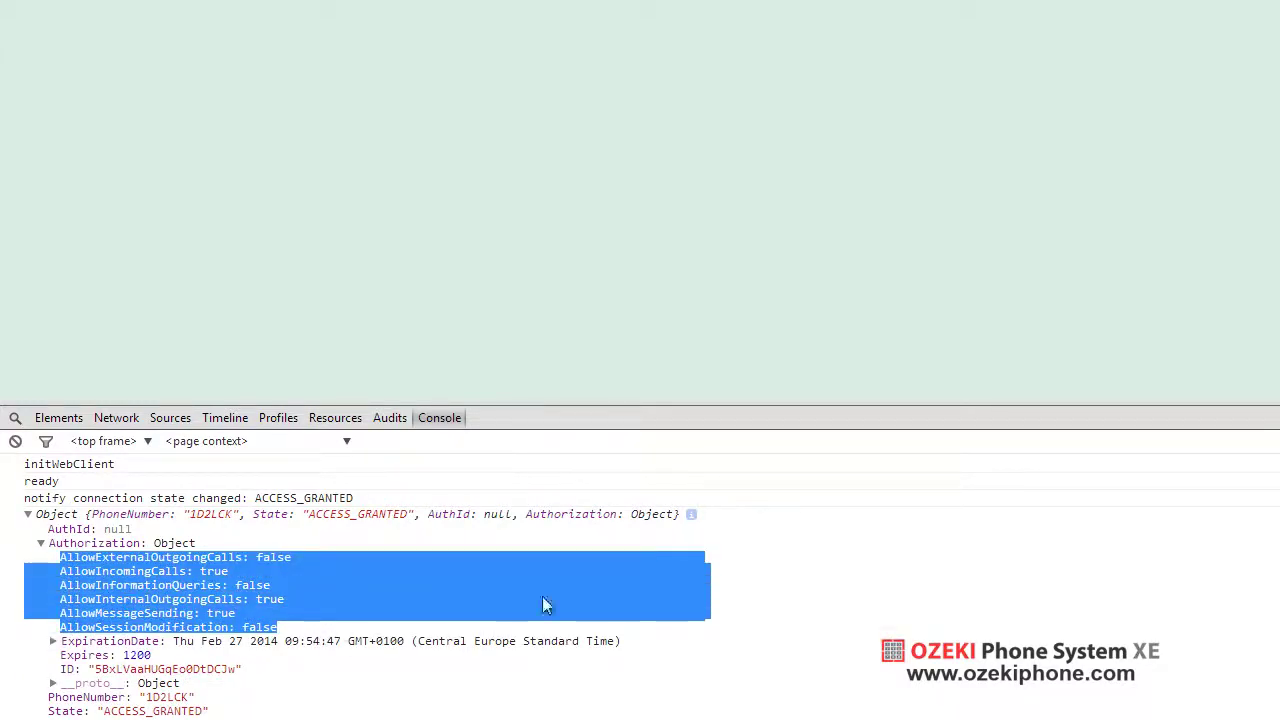
{"action": "left_click", "coordinate": [800, 588]}
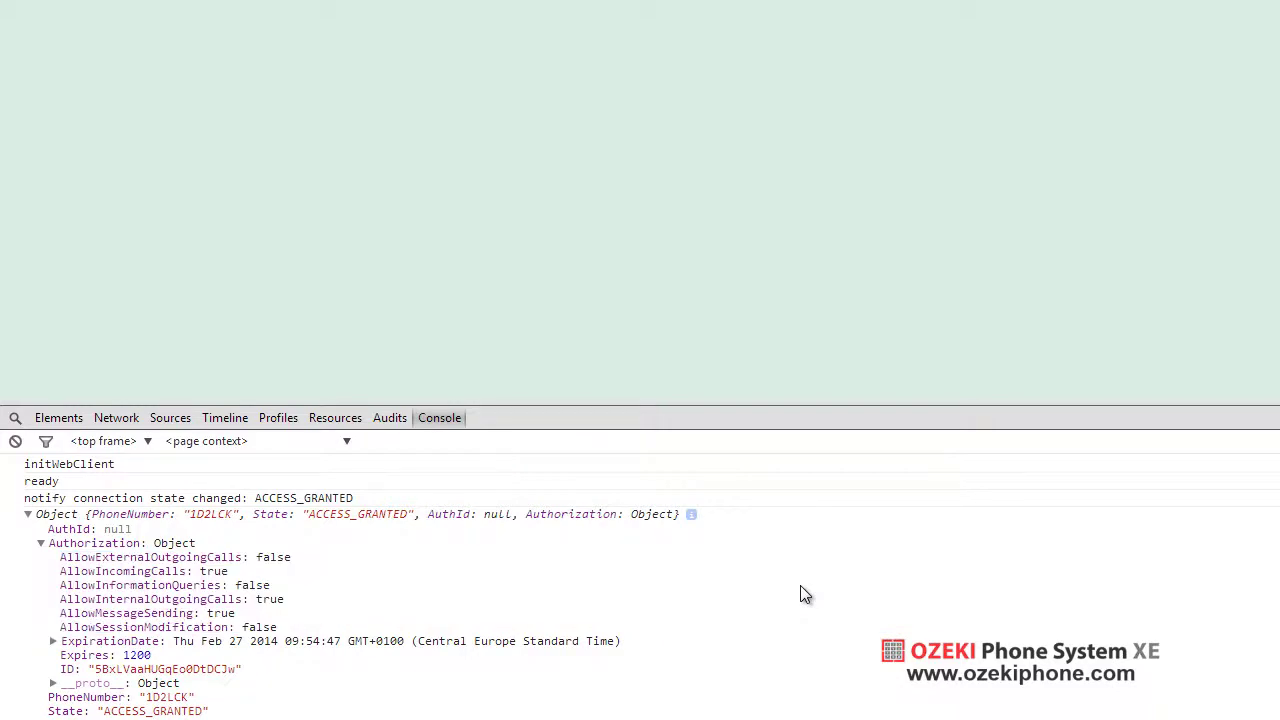